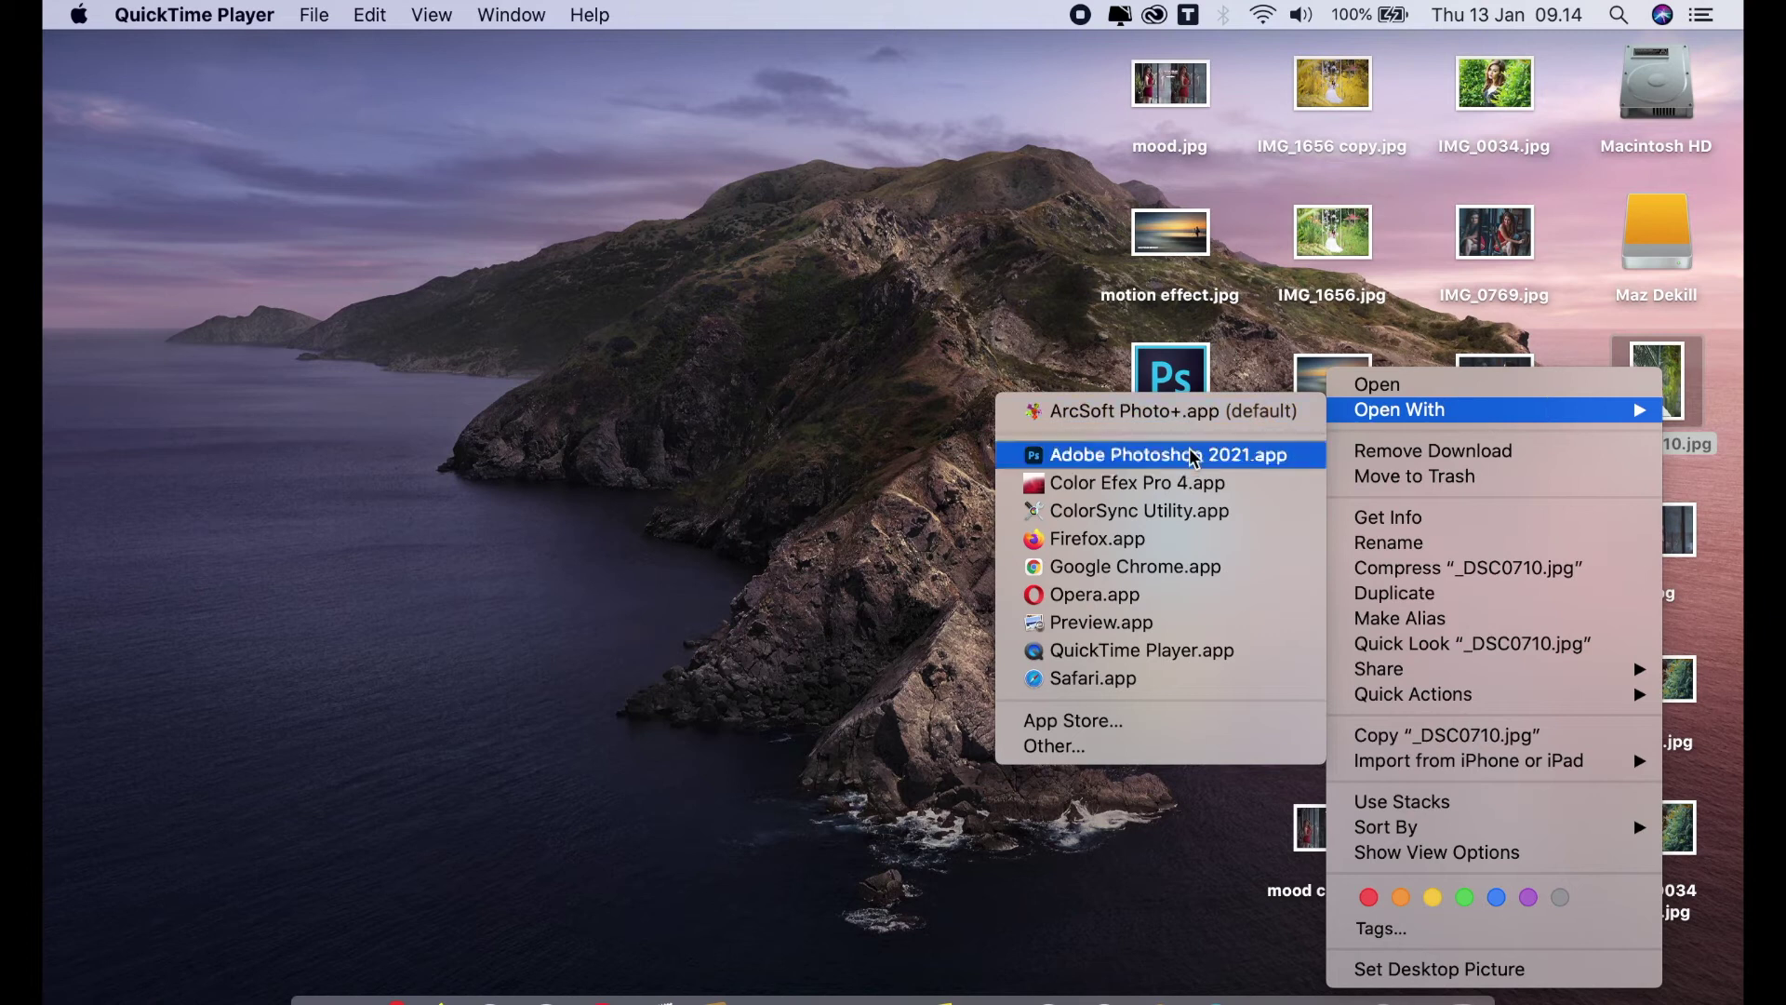
- Open the bride photo _DSC0710.jpg in Adobe Photoshop 2021 via Open With
{"action": "left_click", "coordinate": [1197, 455]}
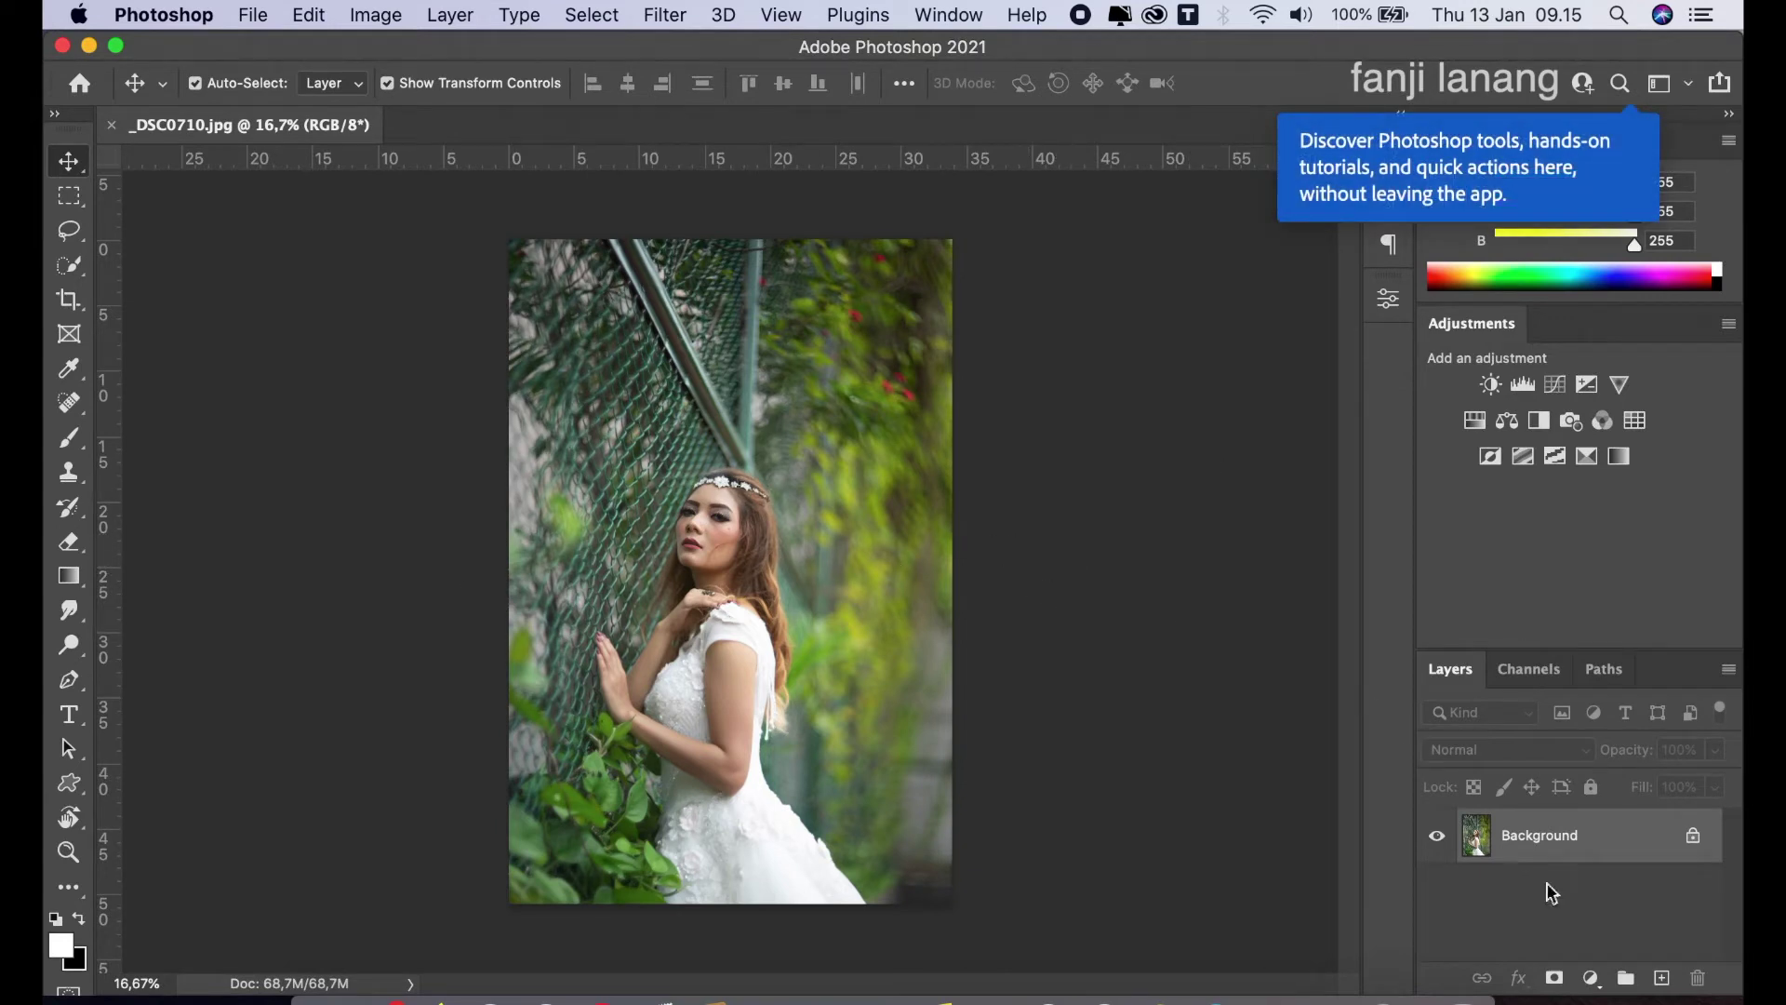
- Add a Channel Mixer layer with the Blue output set to Green +101, Blue 0
{"action": "left_click", "coordinate": [1591, 978]}
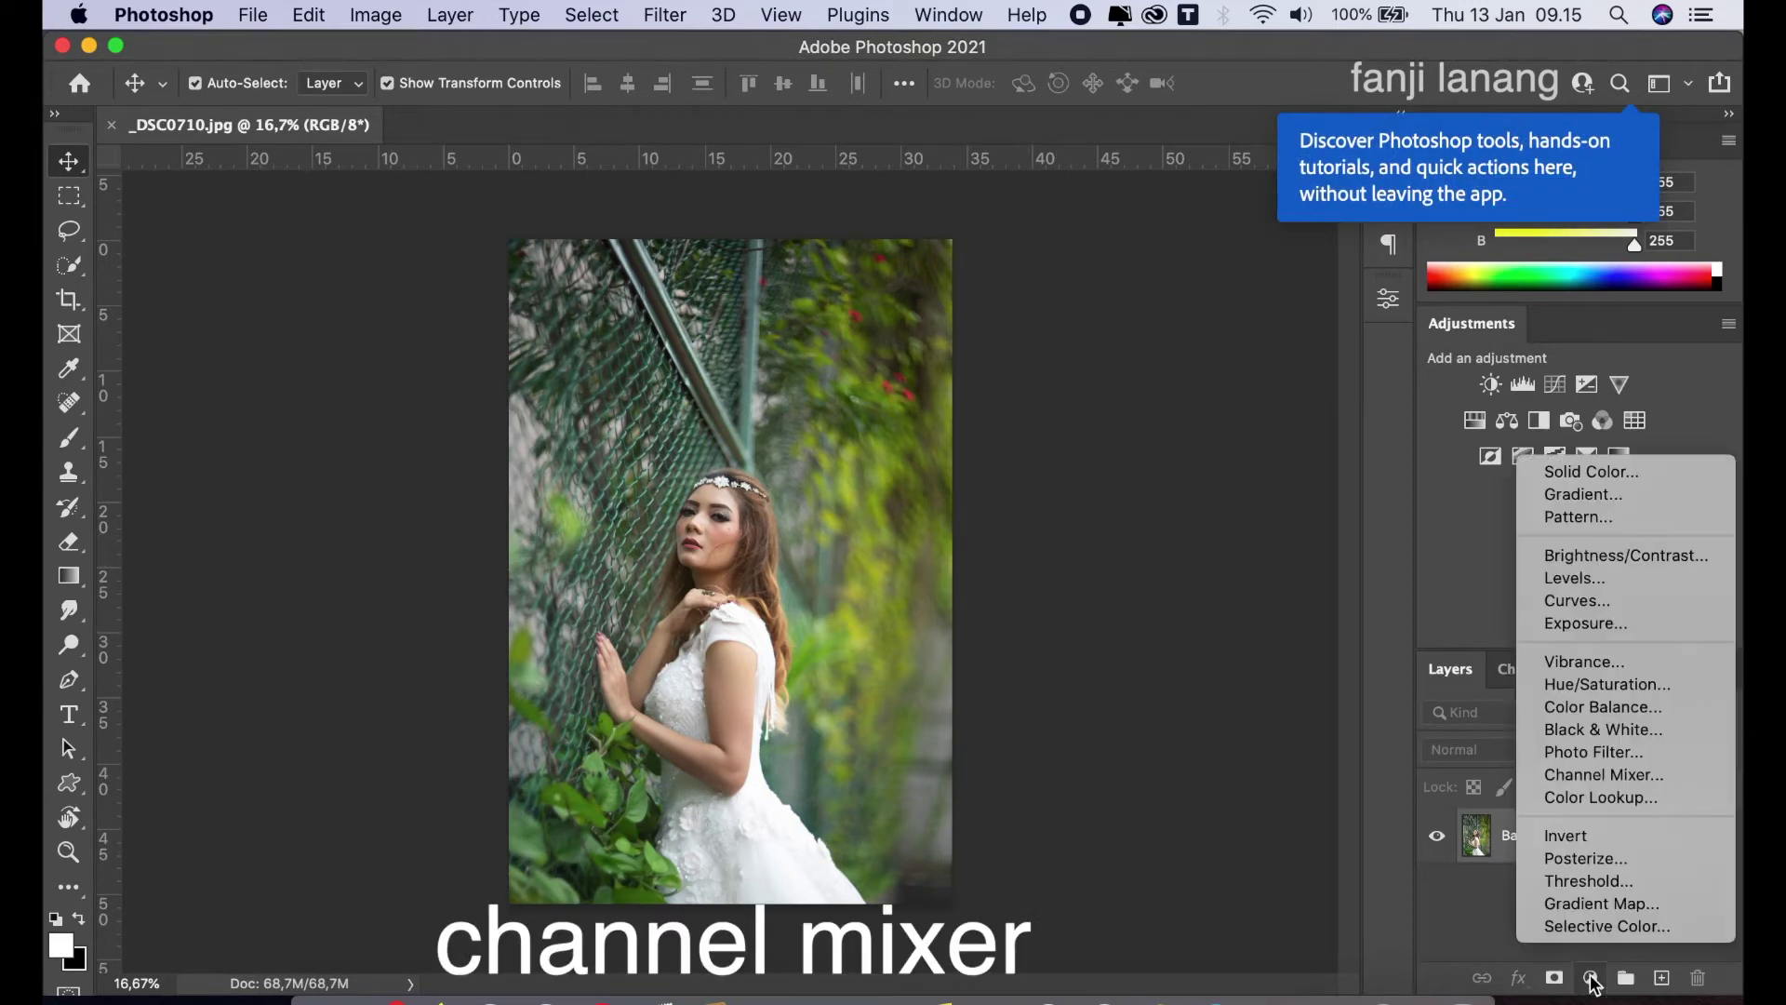
{"action": "left_click", "coordinate": [1595, 774]}
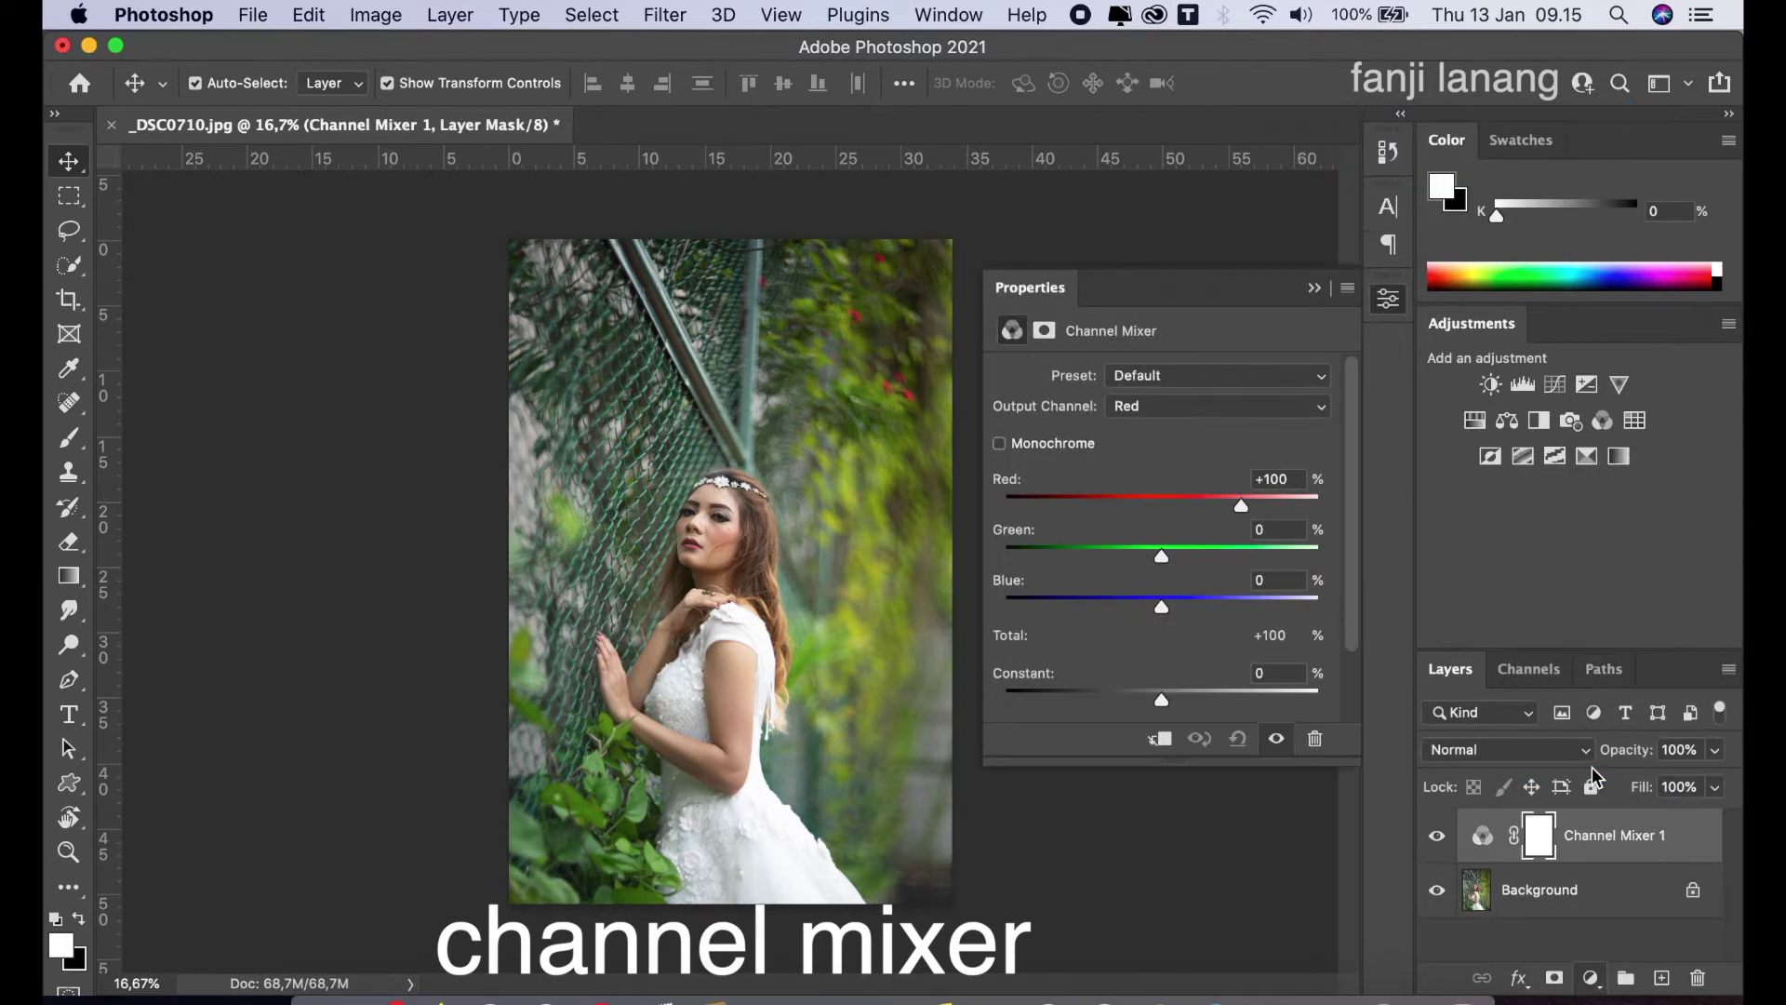
{"action": "left_click", "coordinate": [1191, 407]}
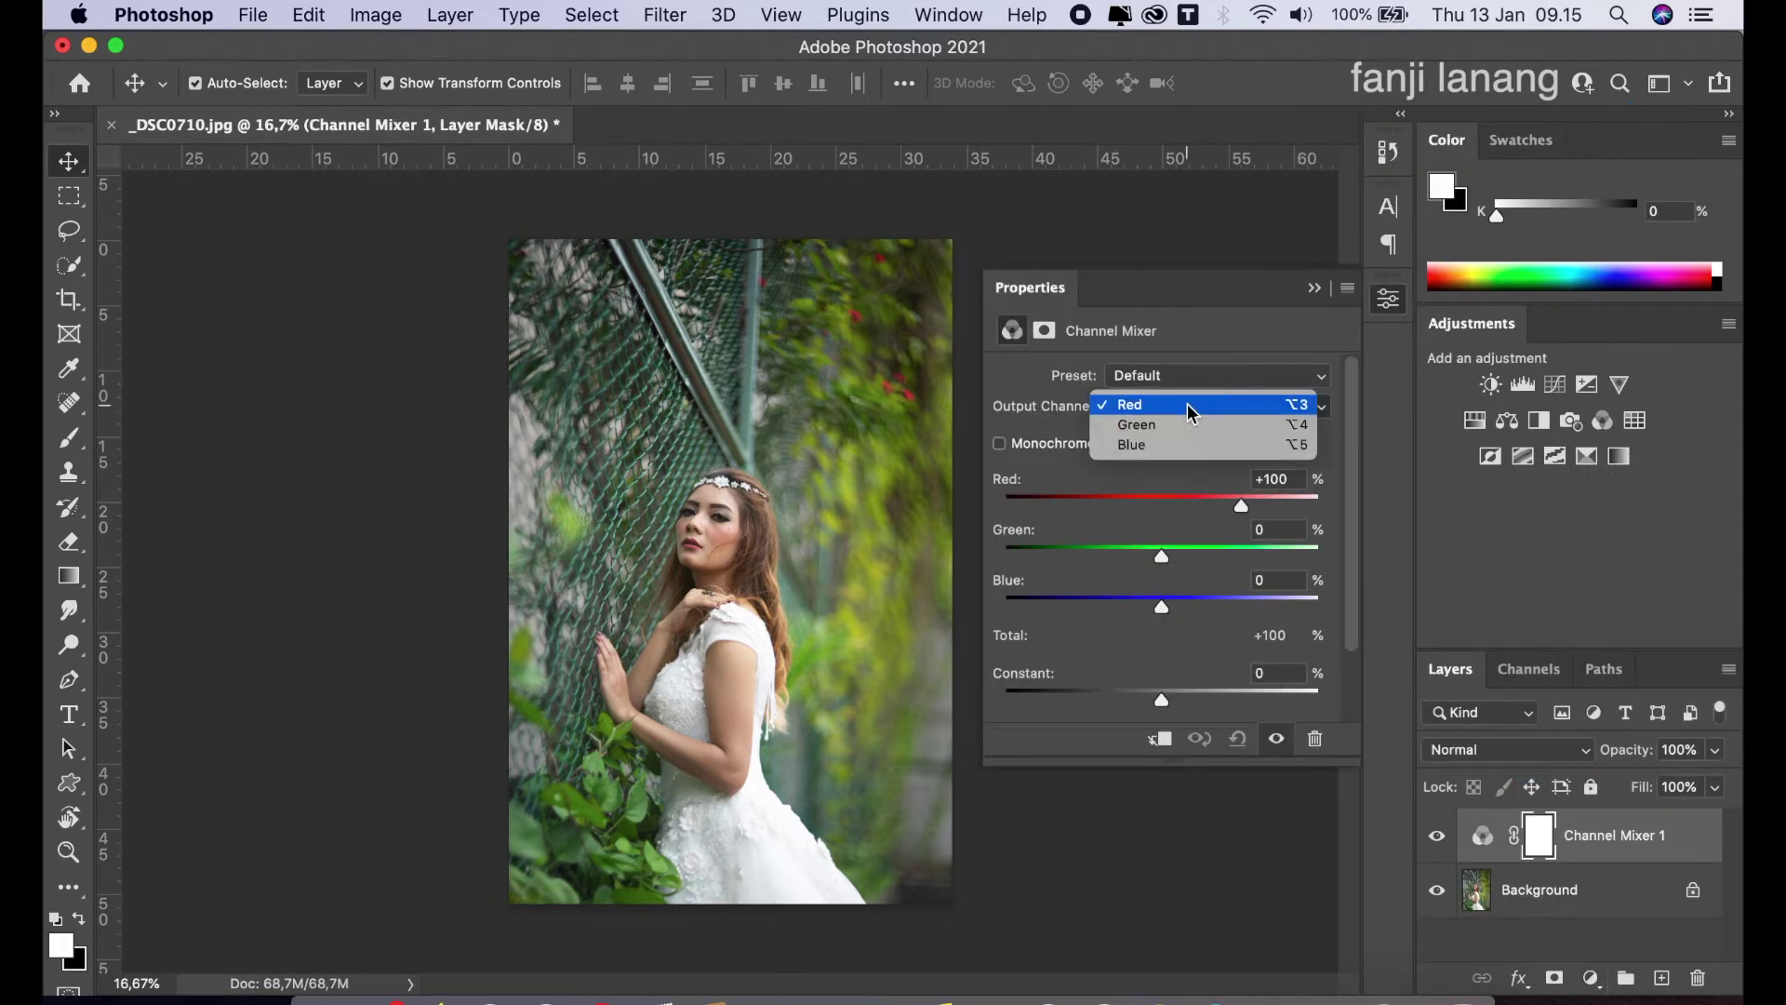
{"action": "left_click", "coordinate": [1191, 444]}
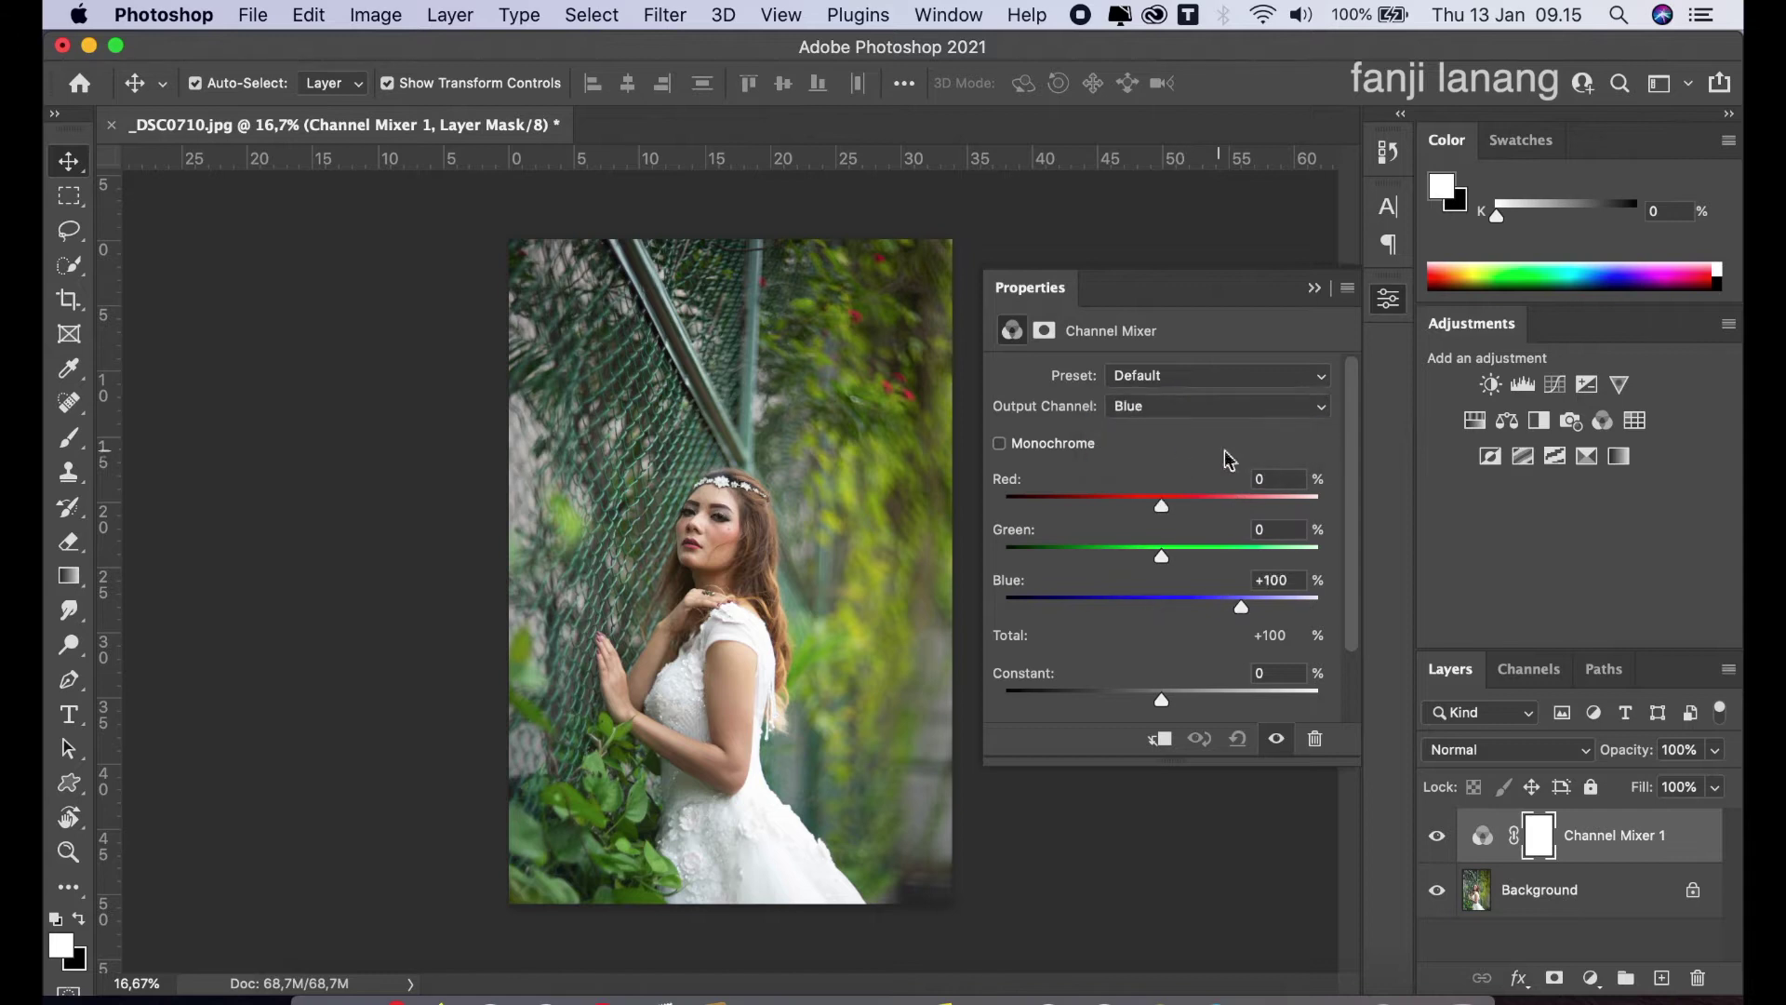
{"action": "left_click", "coordinate": [1240, 551]}
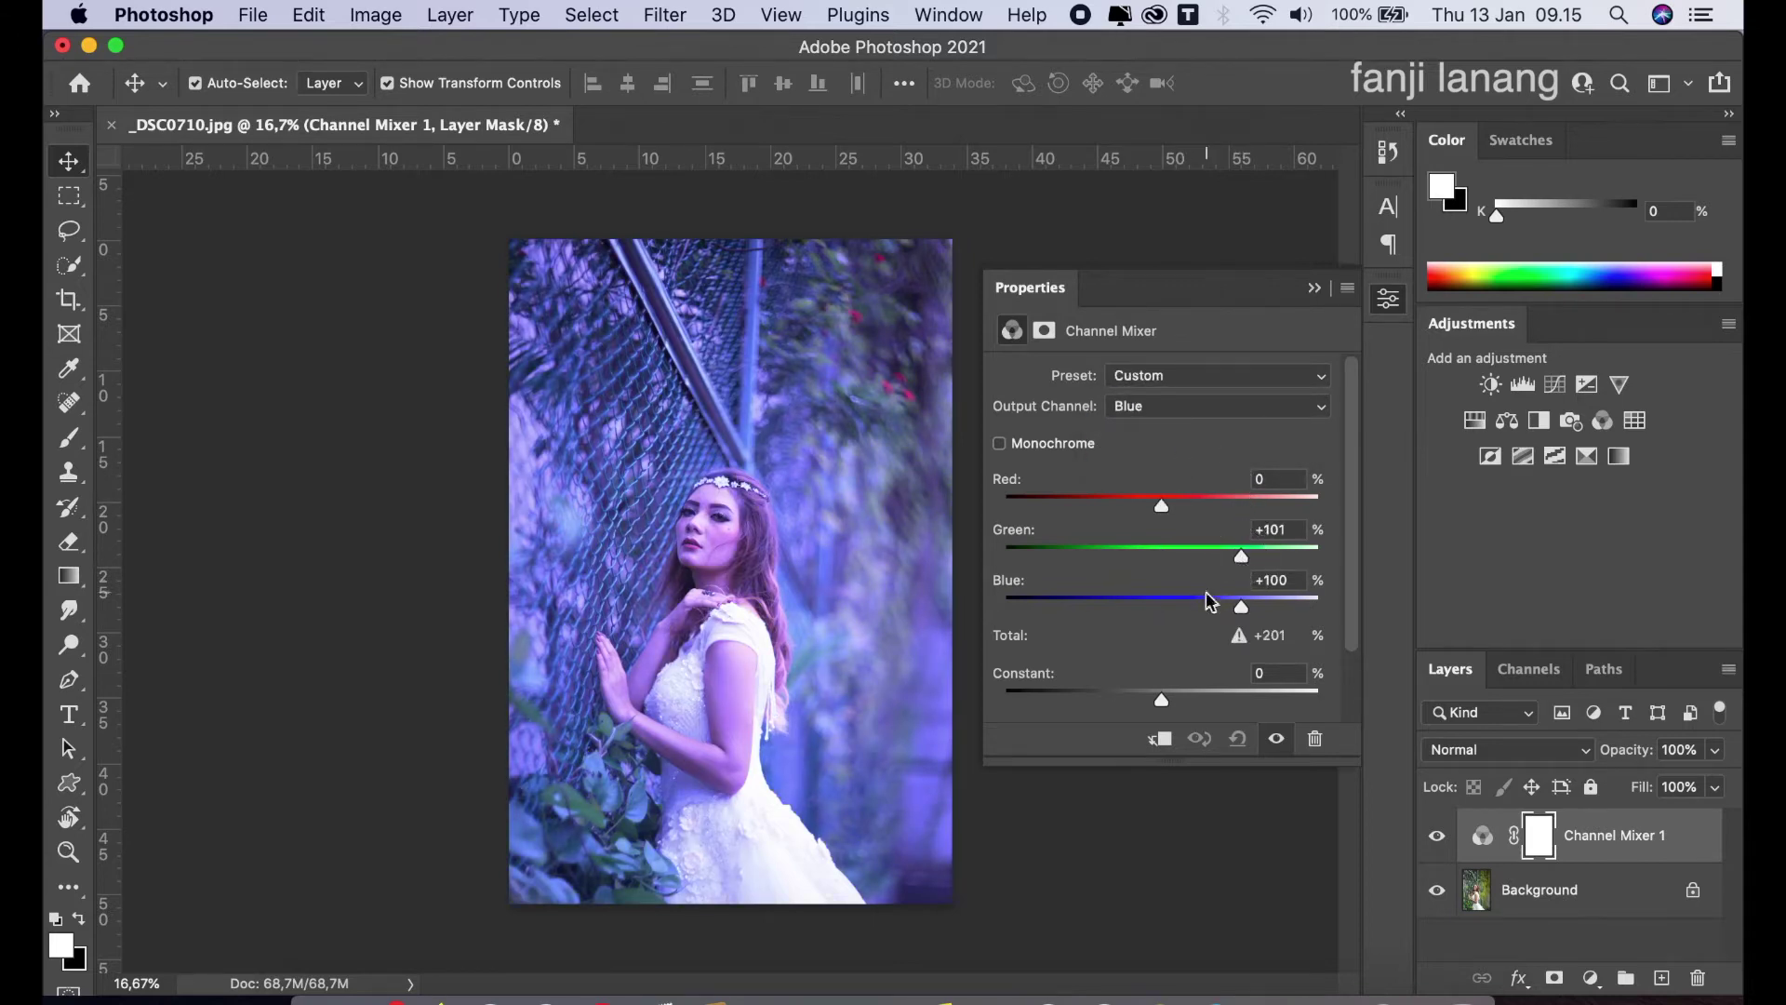
{"action": "left_click", "coordinate": [1163, 601]}
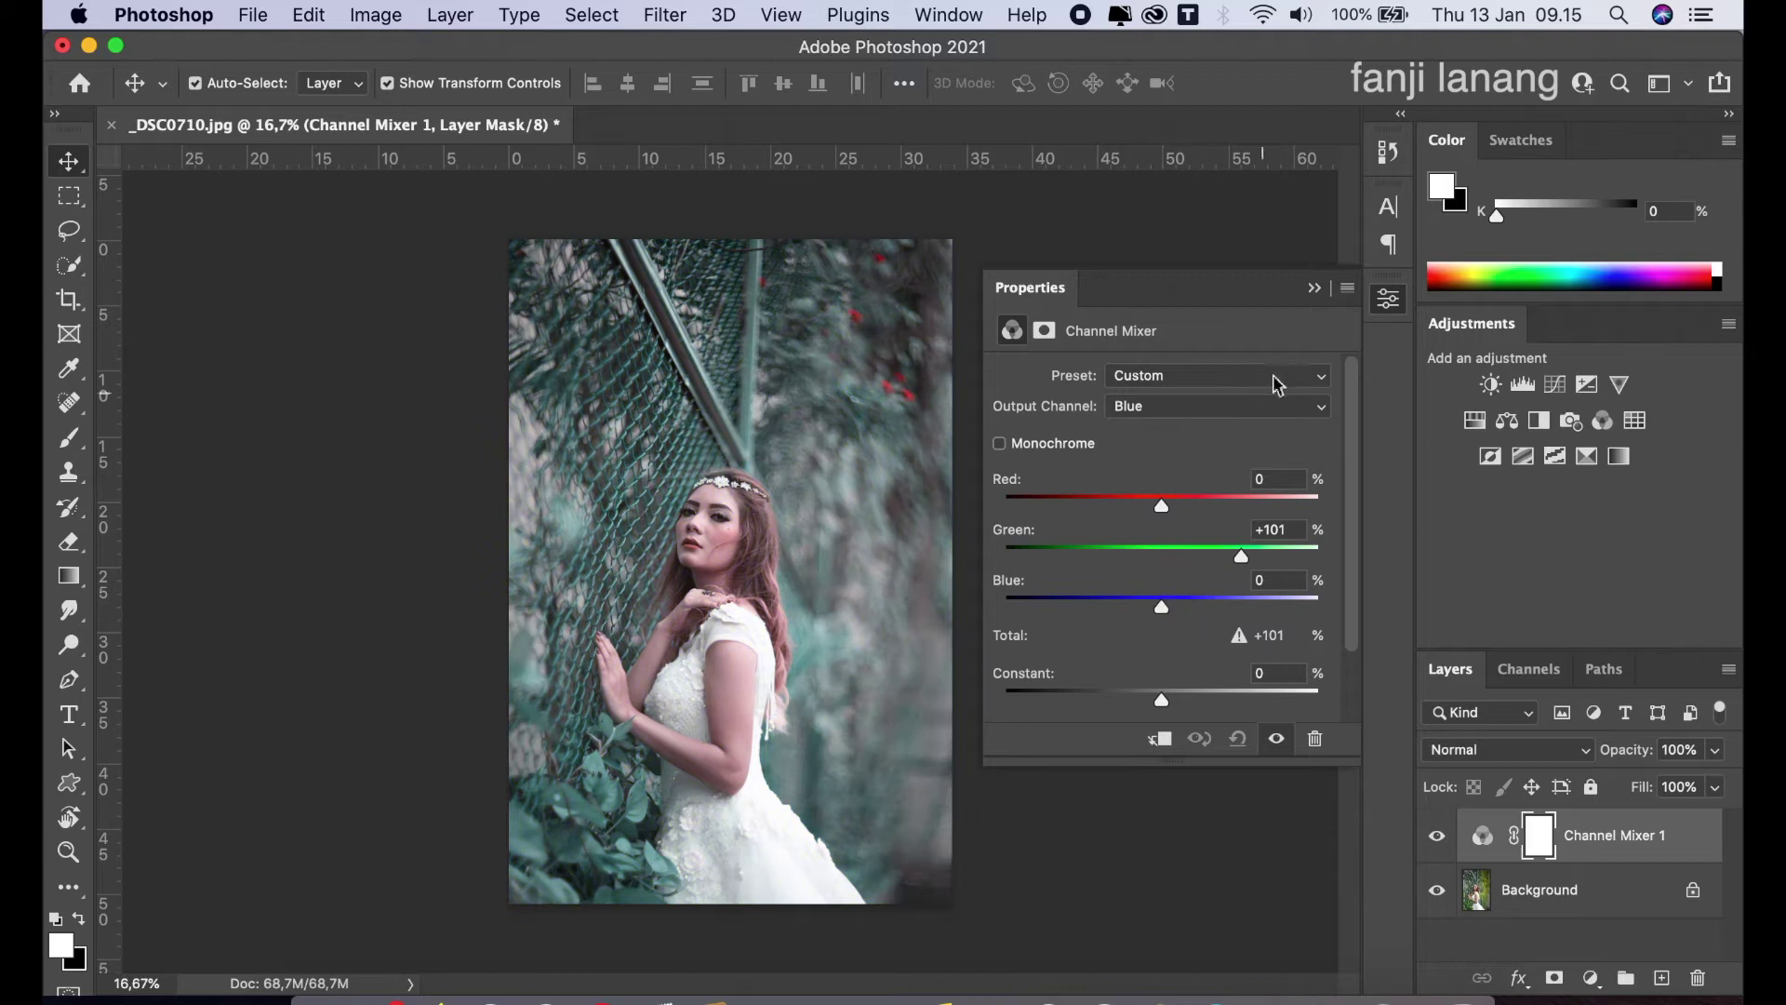
- Collapse the Properties panel and toggle the Channel Mixer layer to compare
{"action": "left_click", "coordinate": [1314, 288]}
{"action": "left_click", "coordinate": [1435, 834]}
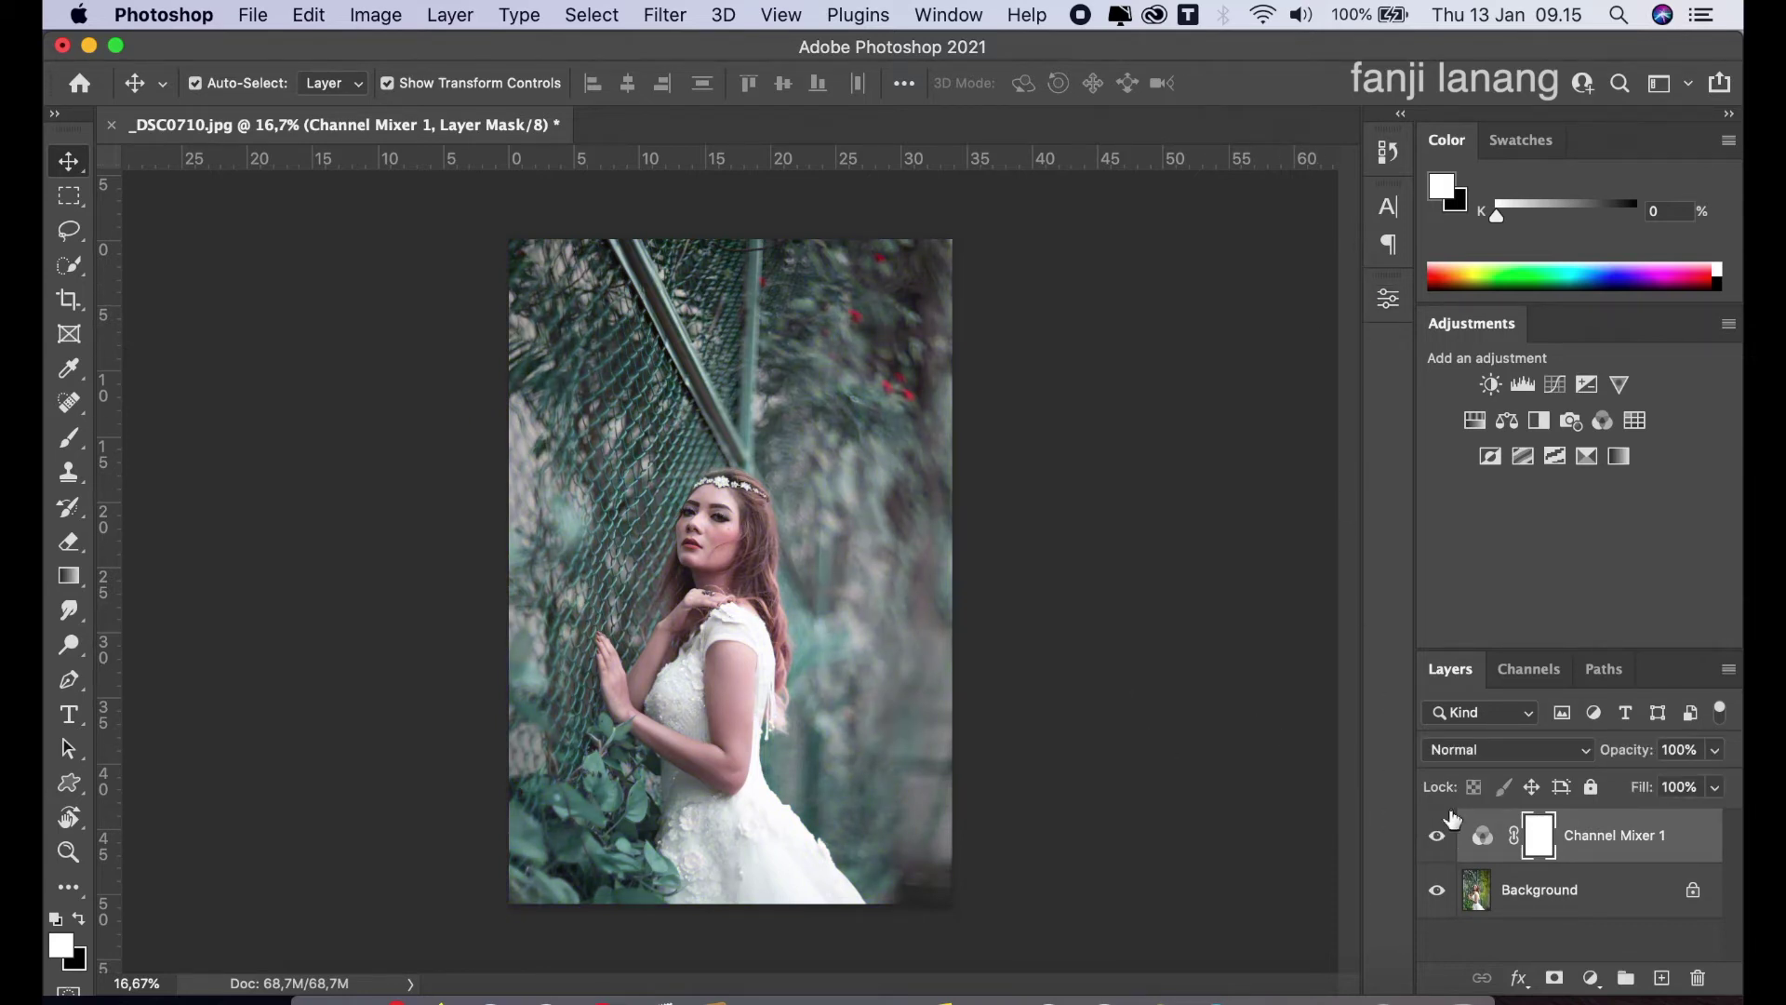
{"action": "left_click", "coordinate": [1592, 978]}
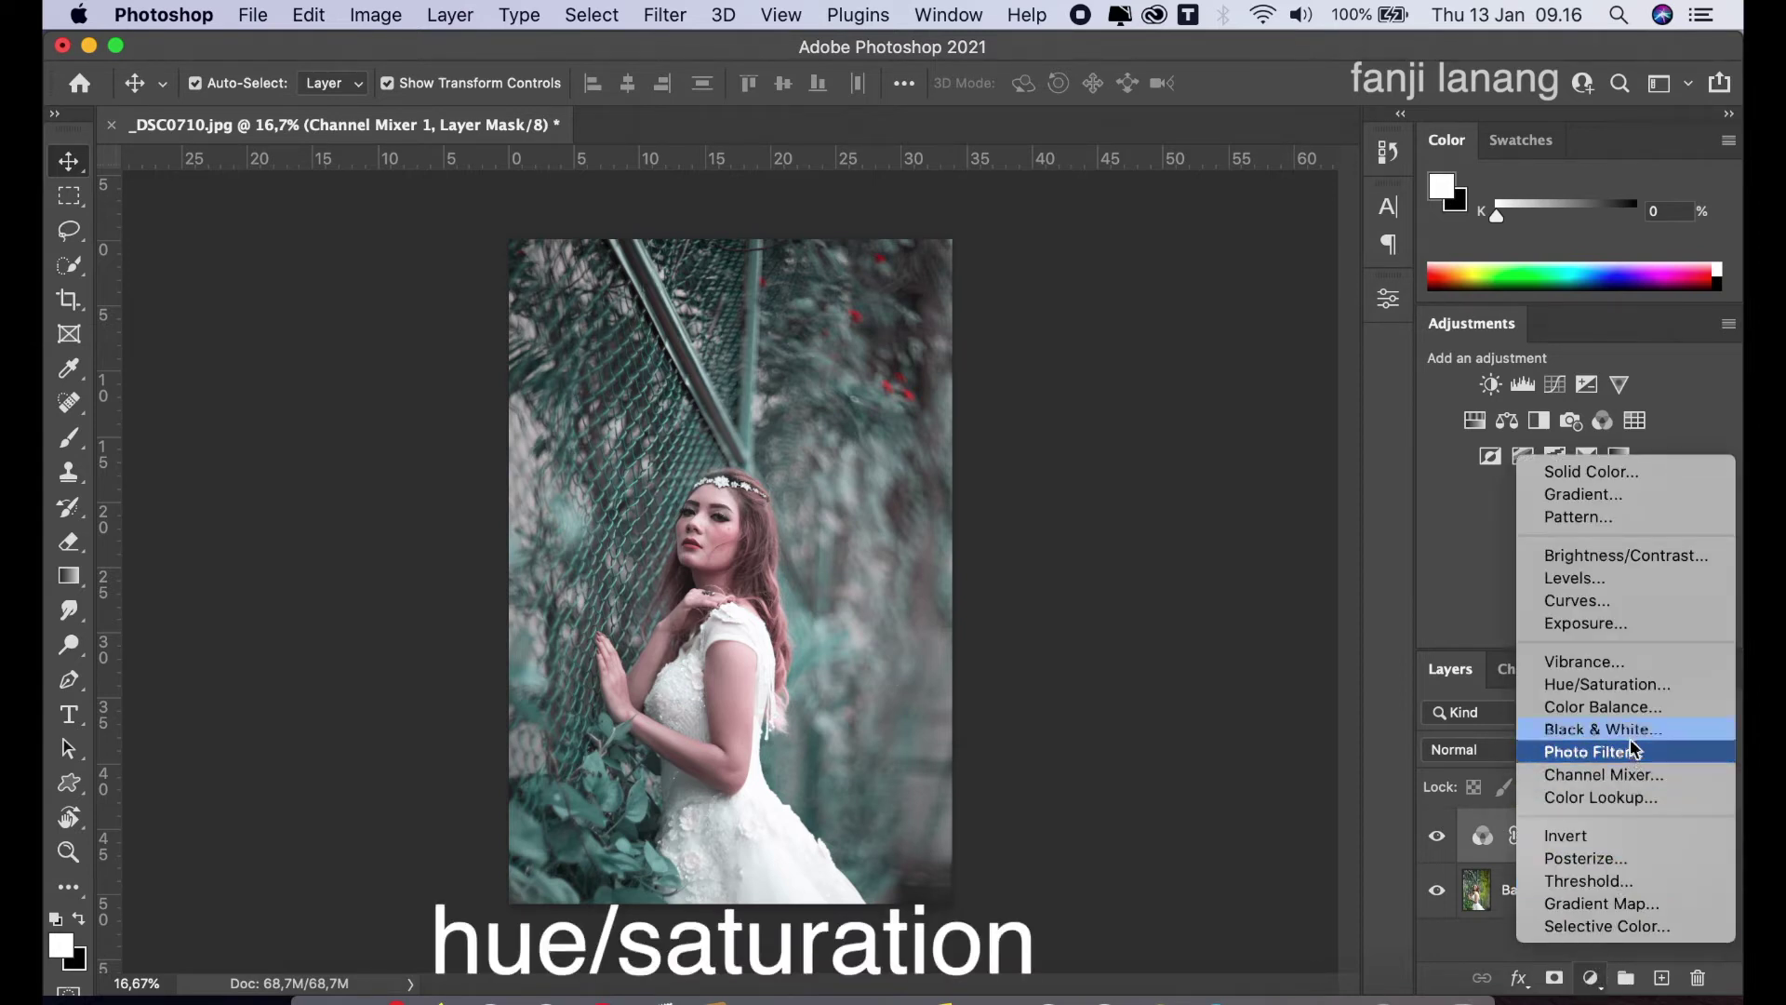
- Add a Master Hue/Saturation layer with Hue +10 and Saturation +10, keeping it visible
{"action": "left_click", "coordinate": [1632, 693]}
{"action": "left_click", "coordinate": [1088, 412]}
{"action": "left_click", "coordinate": [1094, 413]}
{"action": "left_click_drag", "start_coordinate": [1162, 470], "coordinate": [1181, 527]}
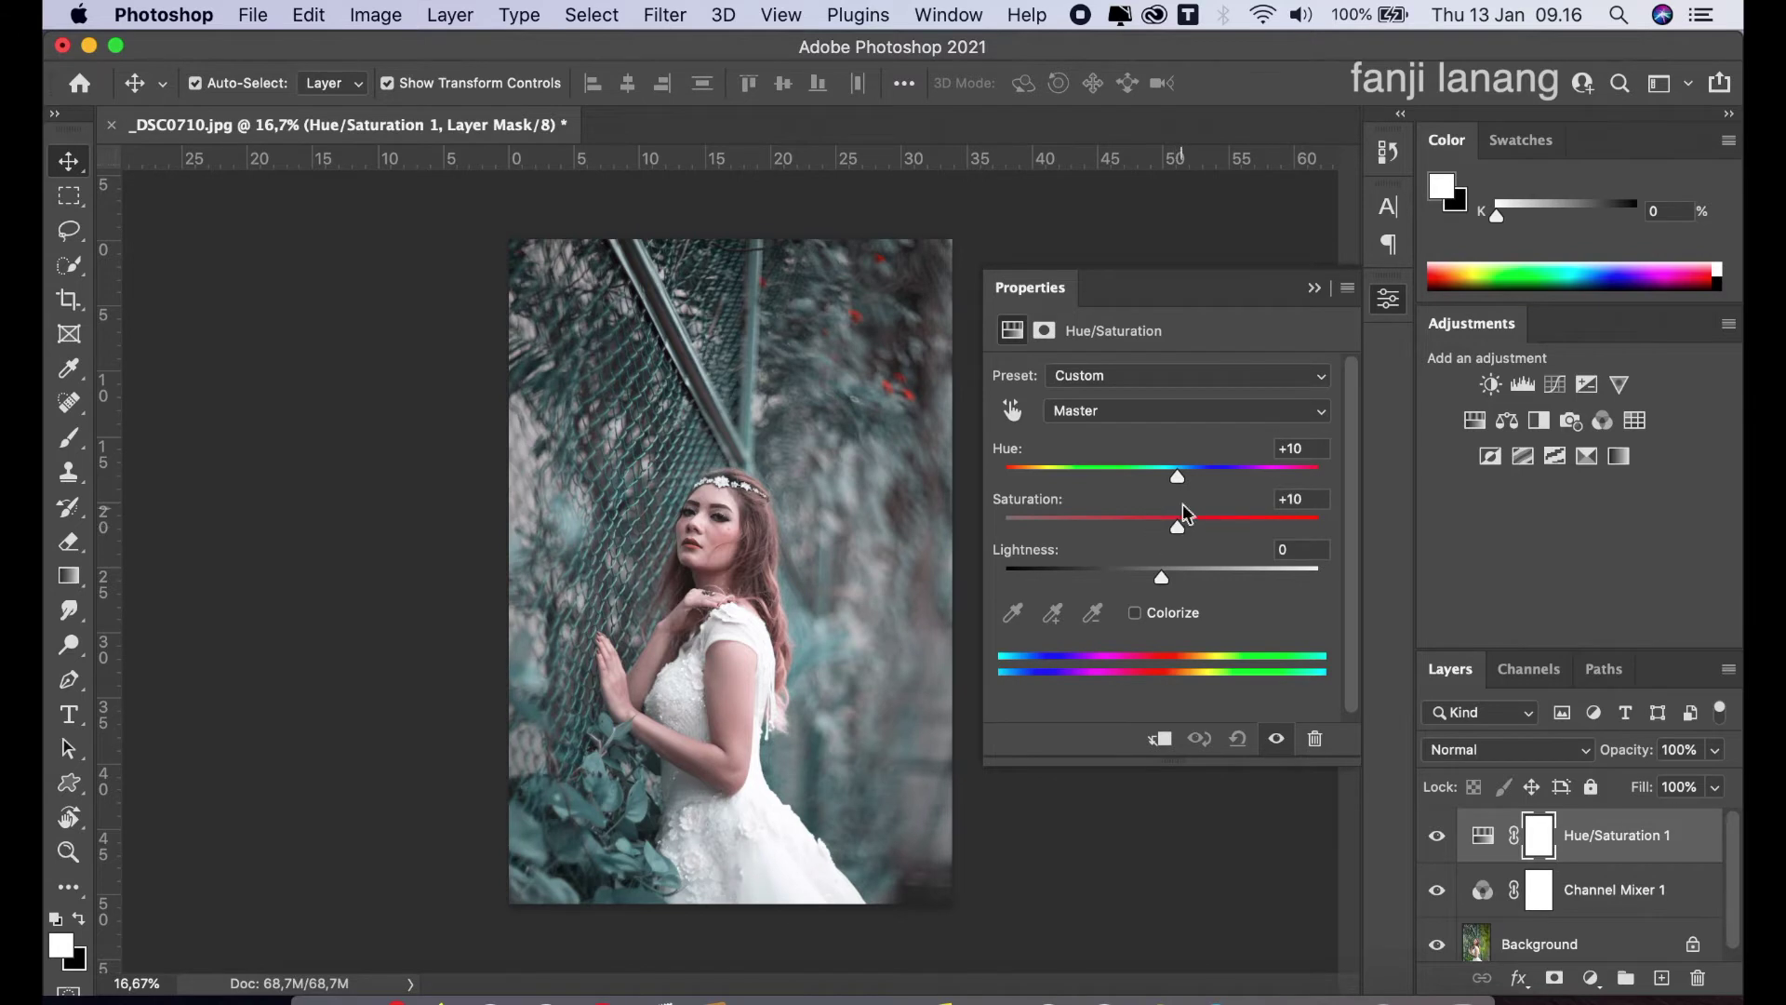
{"action": "left_click", "coordinate": [1313, 287]}
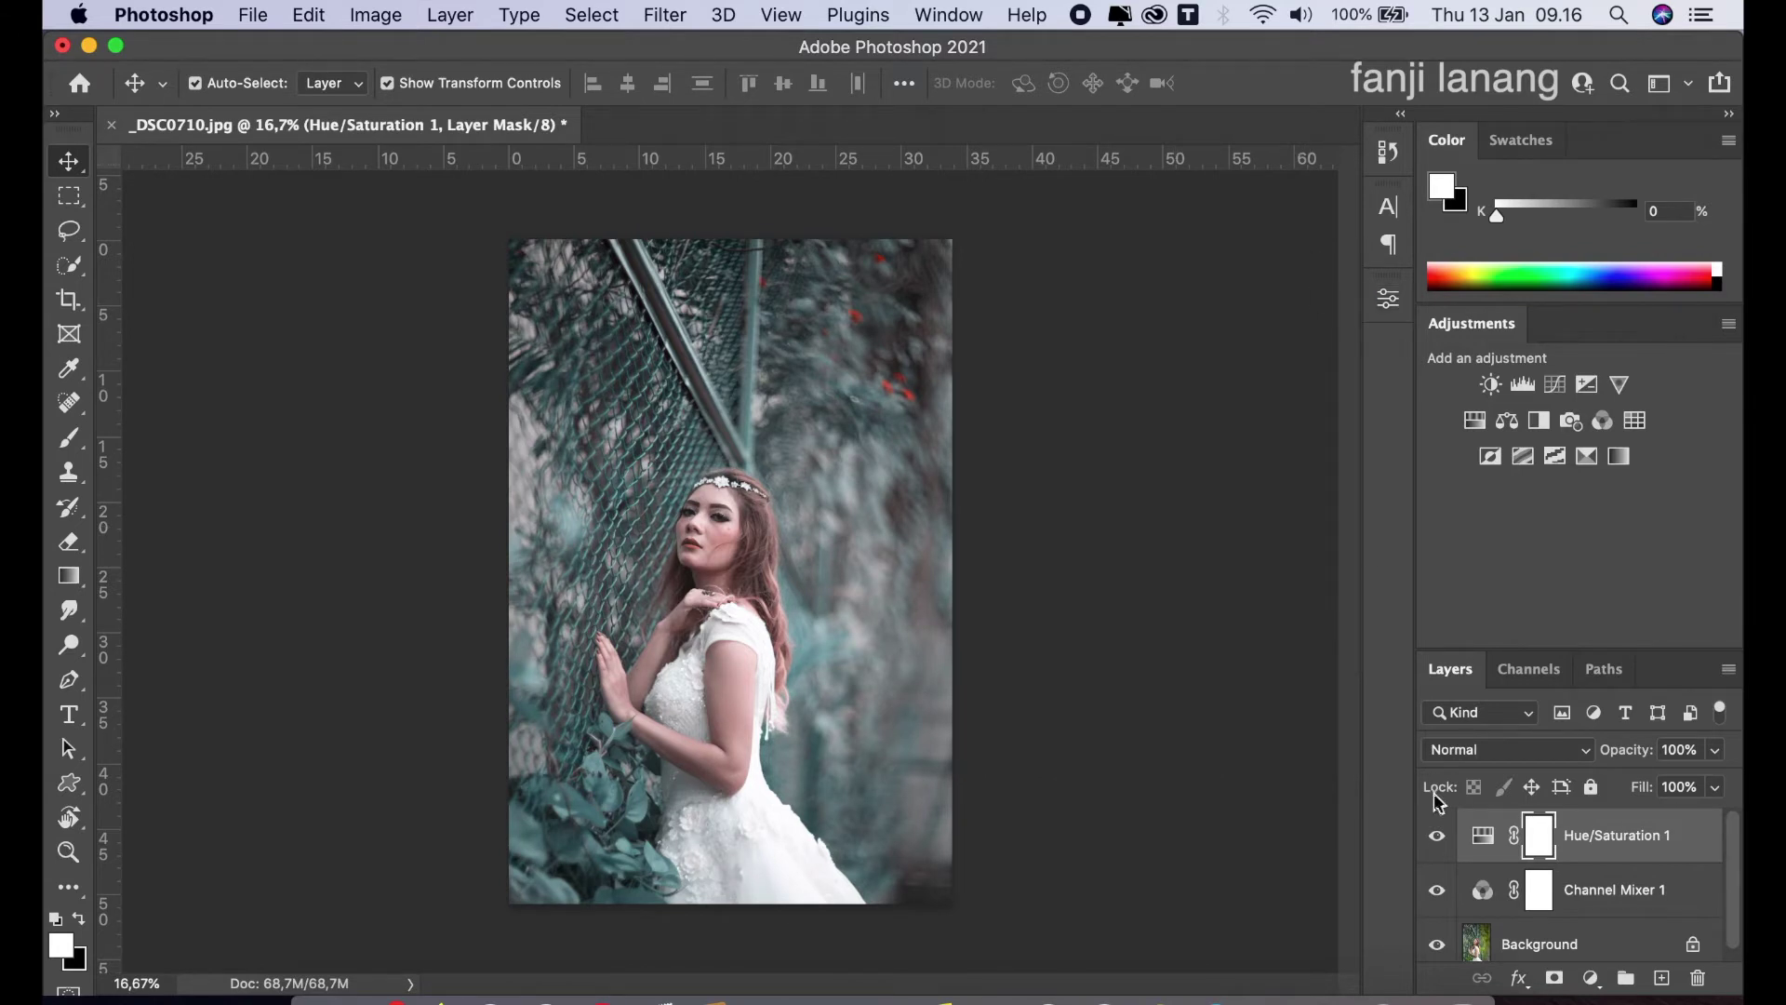
{"action": "left_click", "coordinate": [1437, 837]}
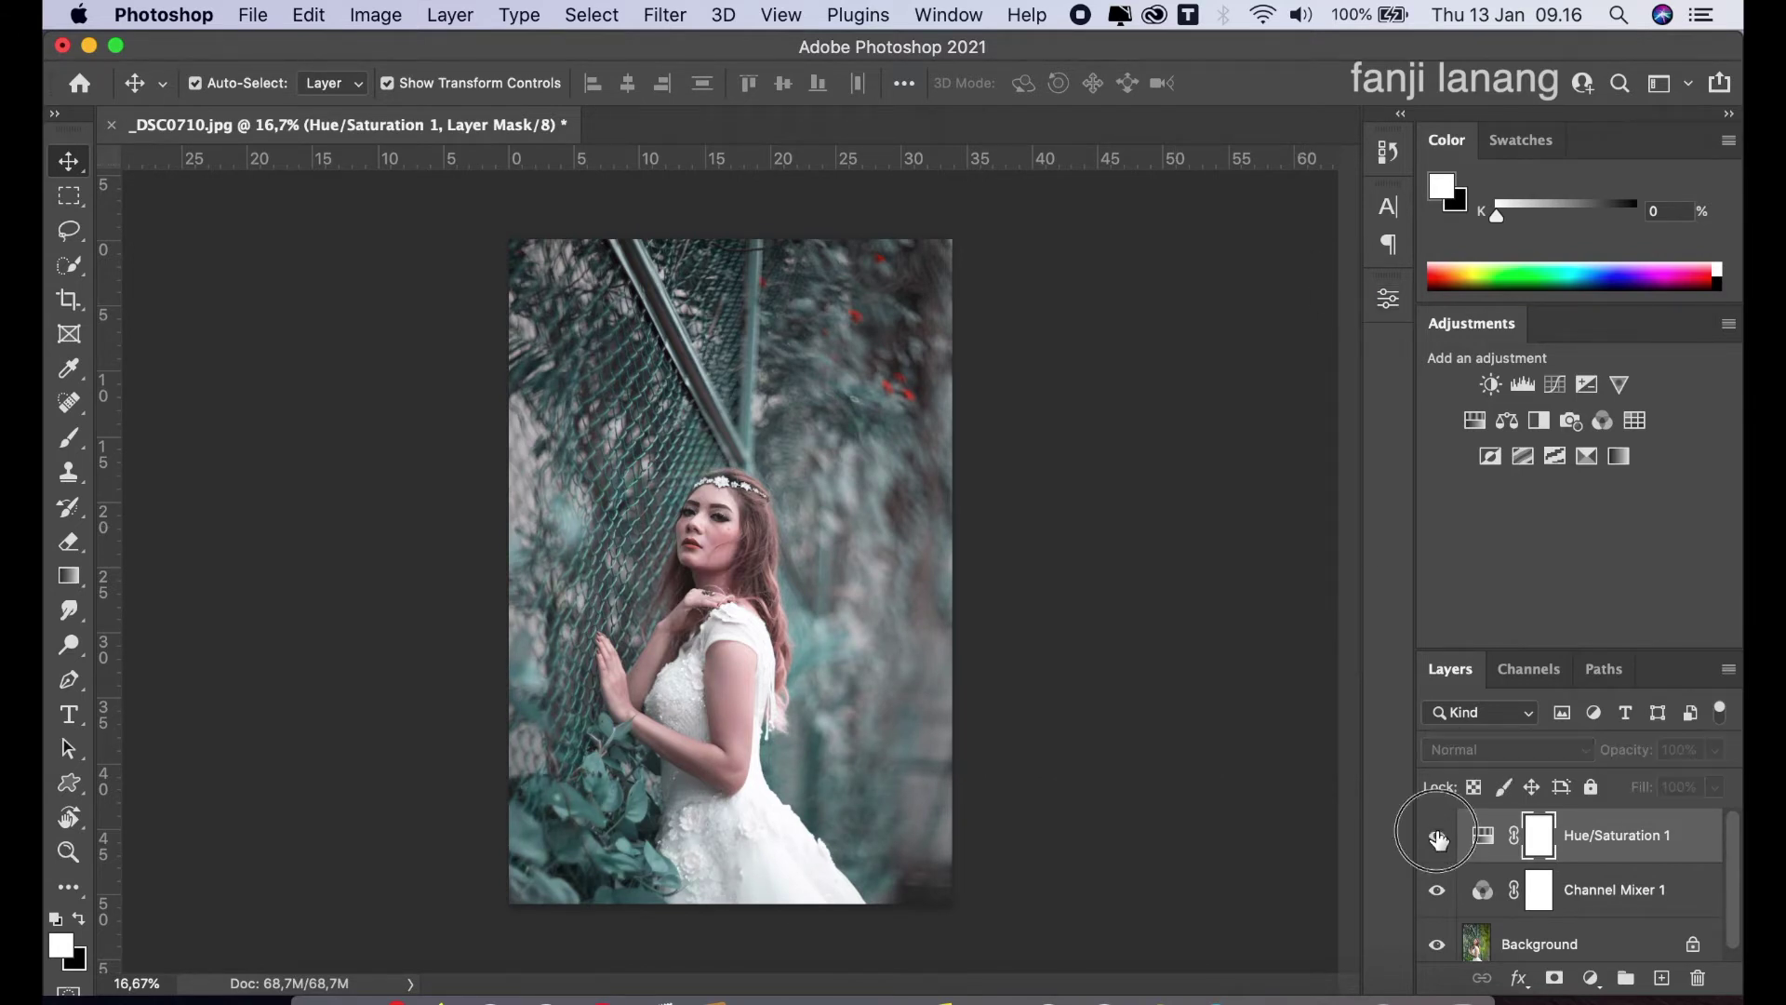
- Add a Selective Color layer with Reds at Cyan -100, Magenta -30, Yellow +30
{"action": "left_click", "coordinate": [1592, 979]}
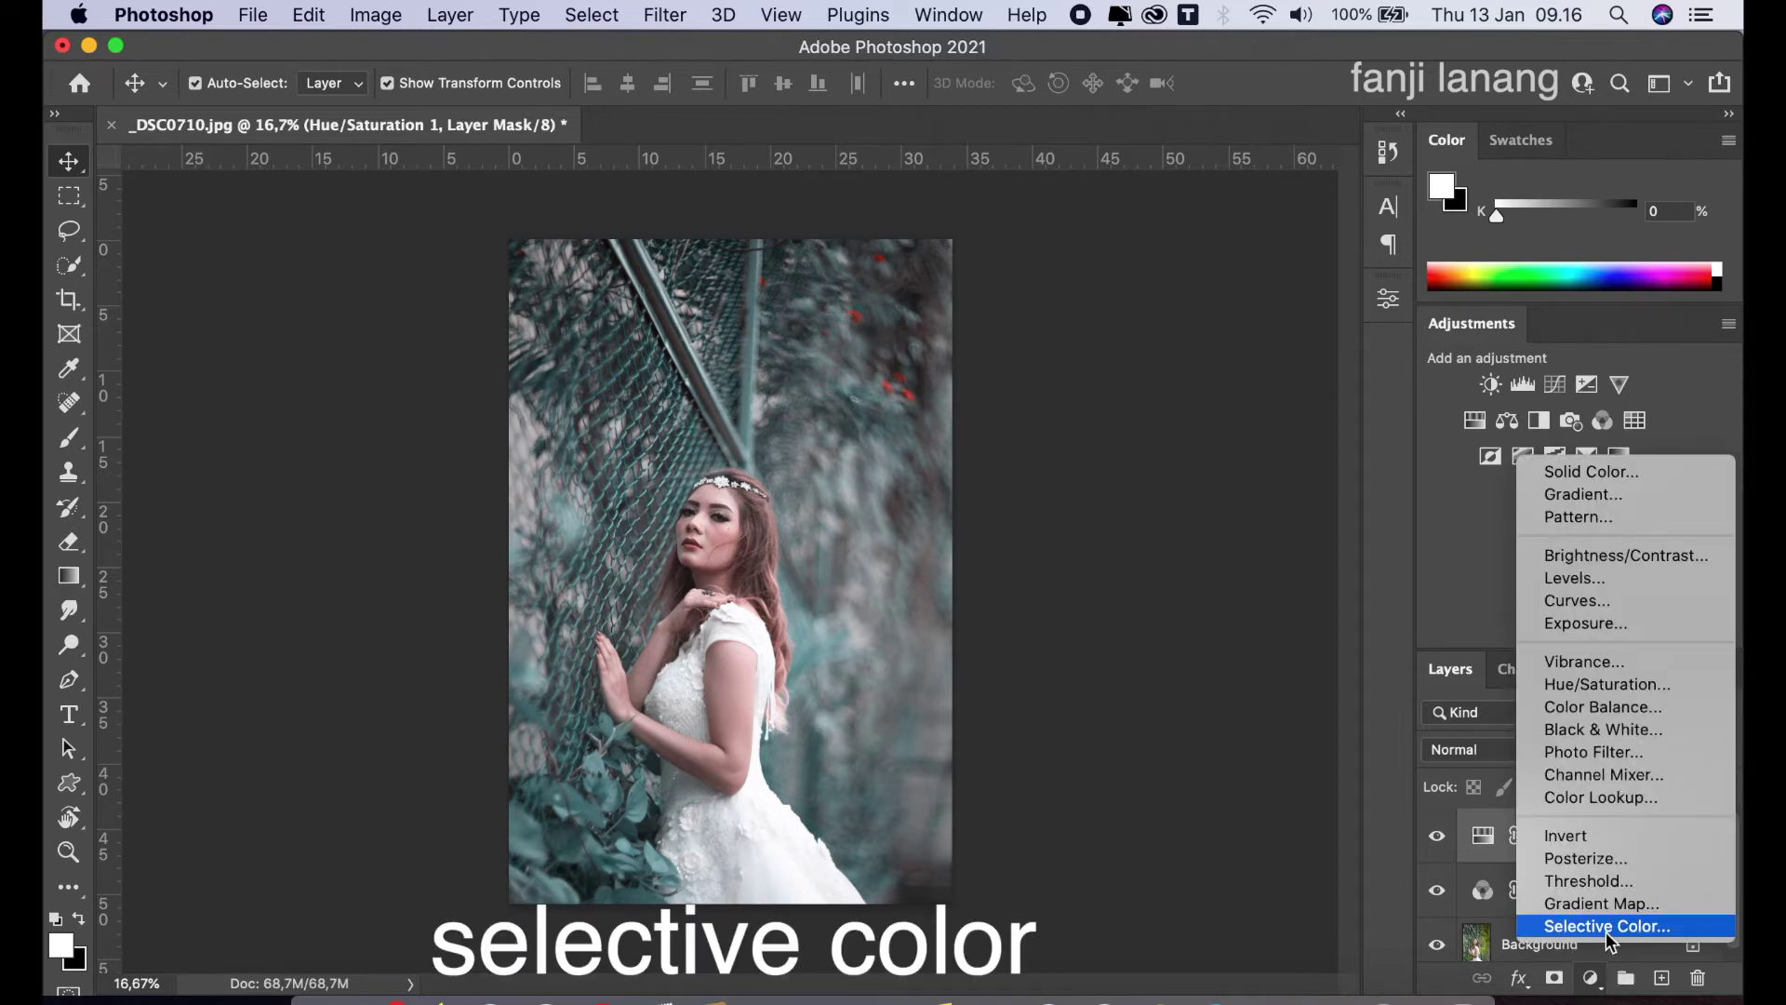
{"action": "left_click", "coordinate": [1608, 927]}
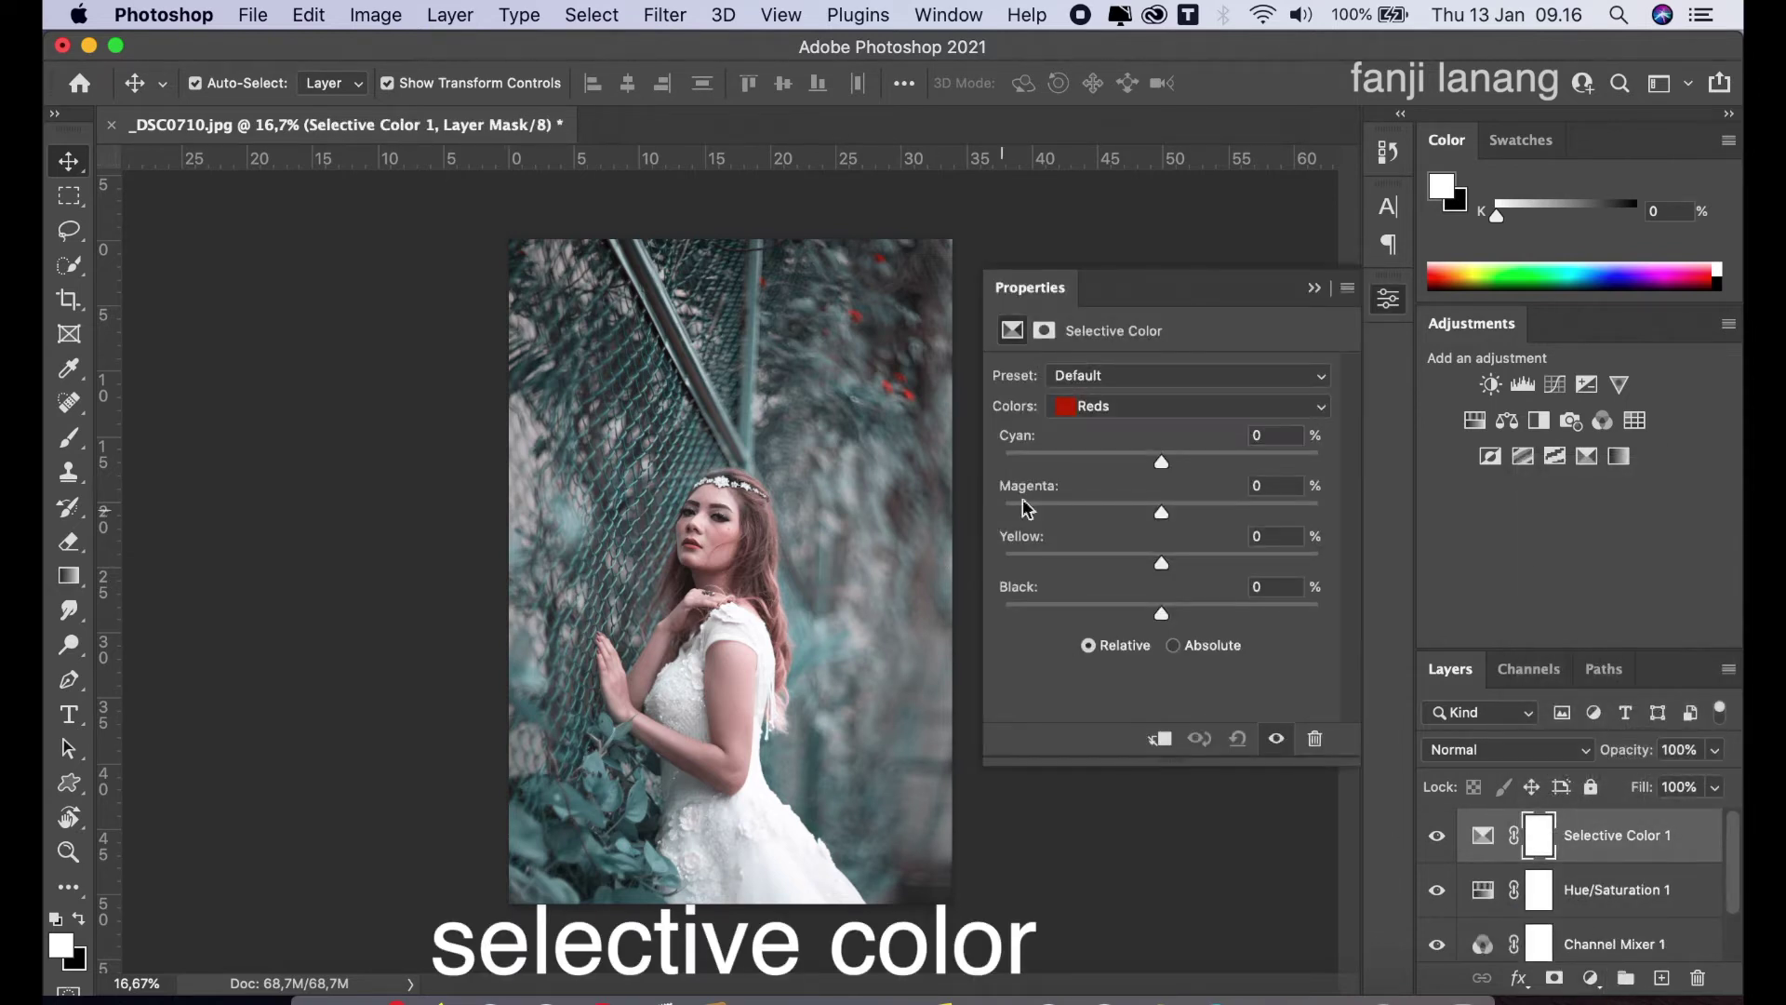
{"action": "left_click_drag", "start_coordinate": [1044, 456], "coordinate": [945, 456]}
{"action": "left_click_drag", "start_coordinate": [1112, 506], "coordinate": [1118, 509]}
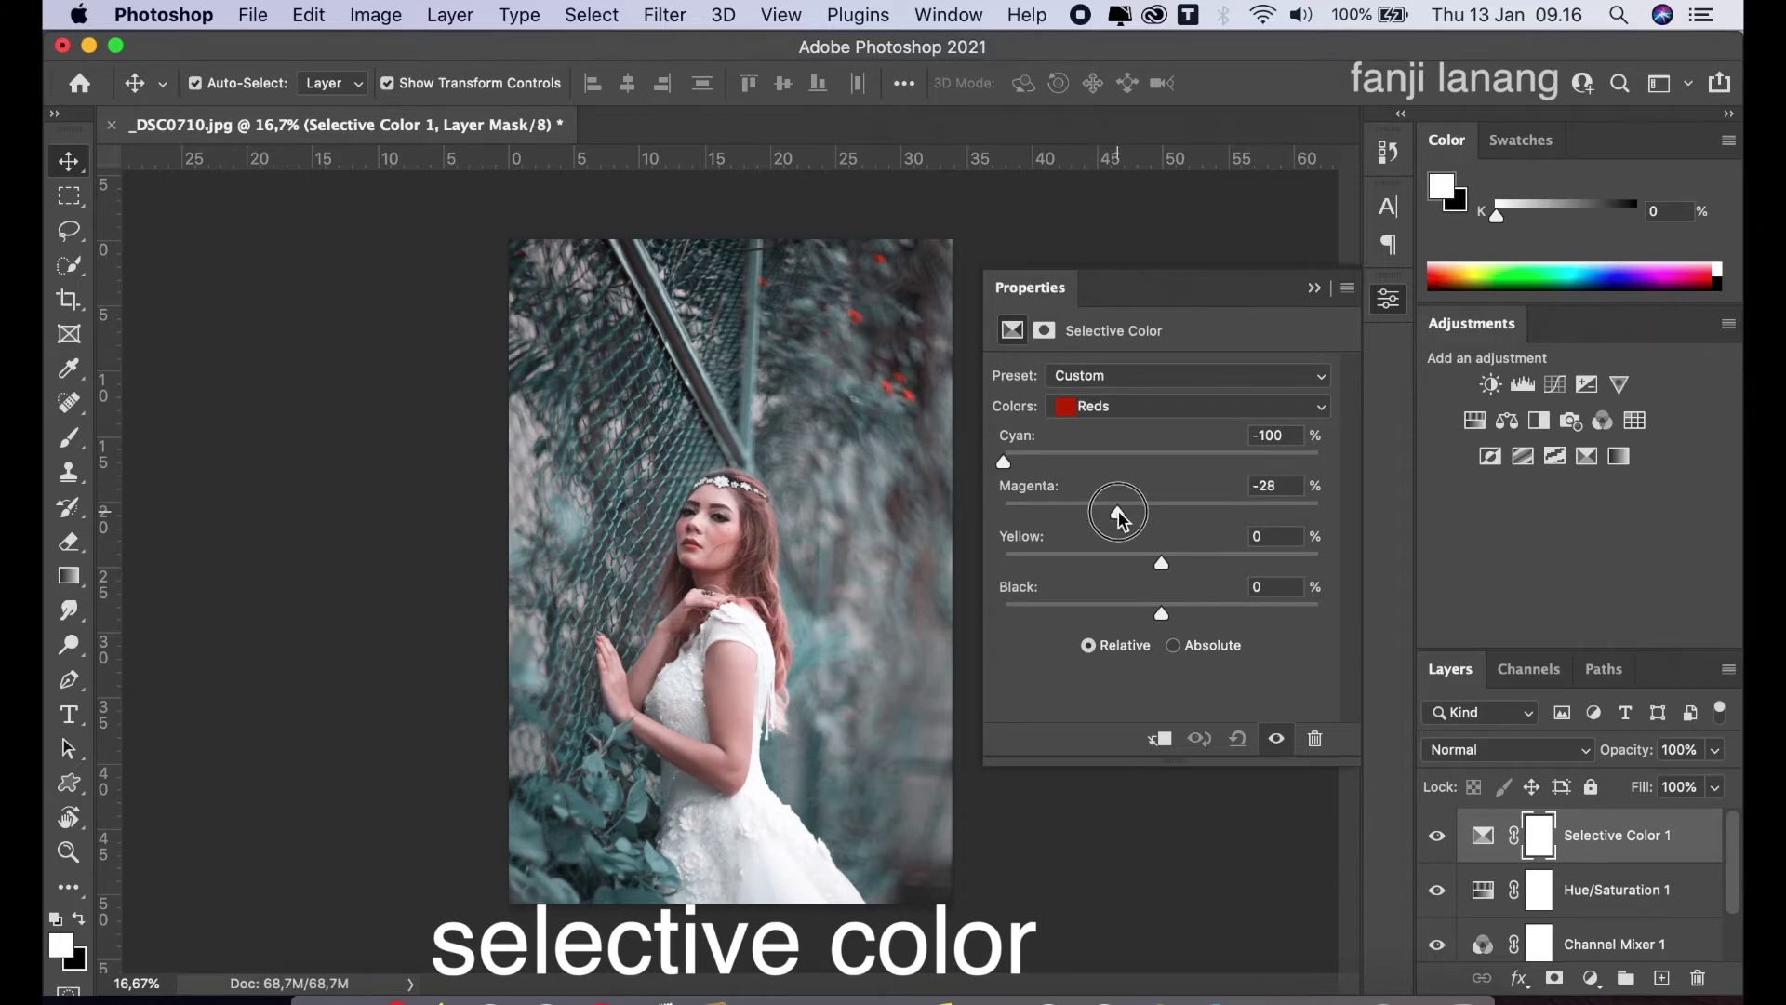
{"action": "left_click_drag", "start_coordinate": [1118, 514], "coordinate": [1114, 514]}
{"action": "mouse_move", "coordinate": [1184, 560]}
{"action": "left_mouse_down"}
{"action": "mouse_move", "coordinate": [1218, 565]}
{"action": "mouse_move", "coordinate": [1211, 585]}
{"action": "left_mouse_up"}
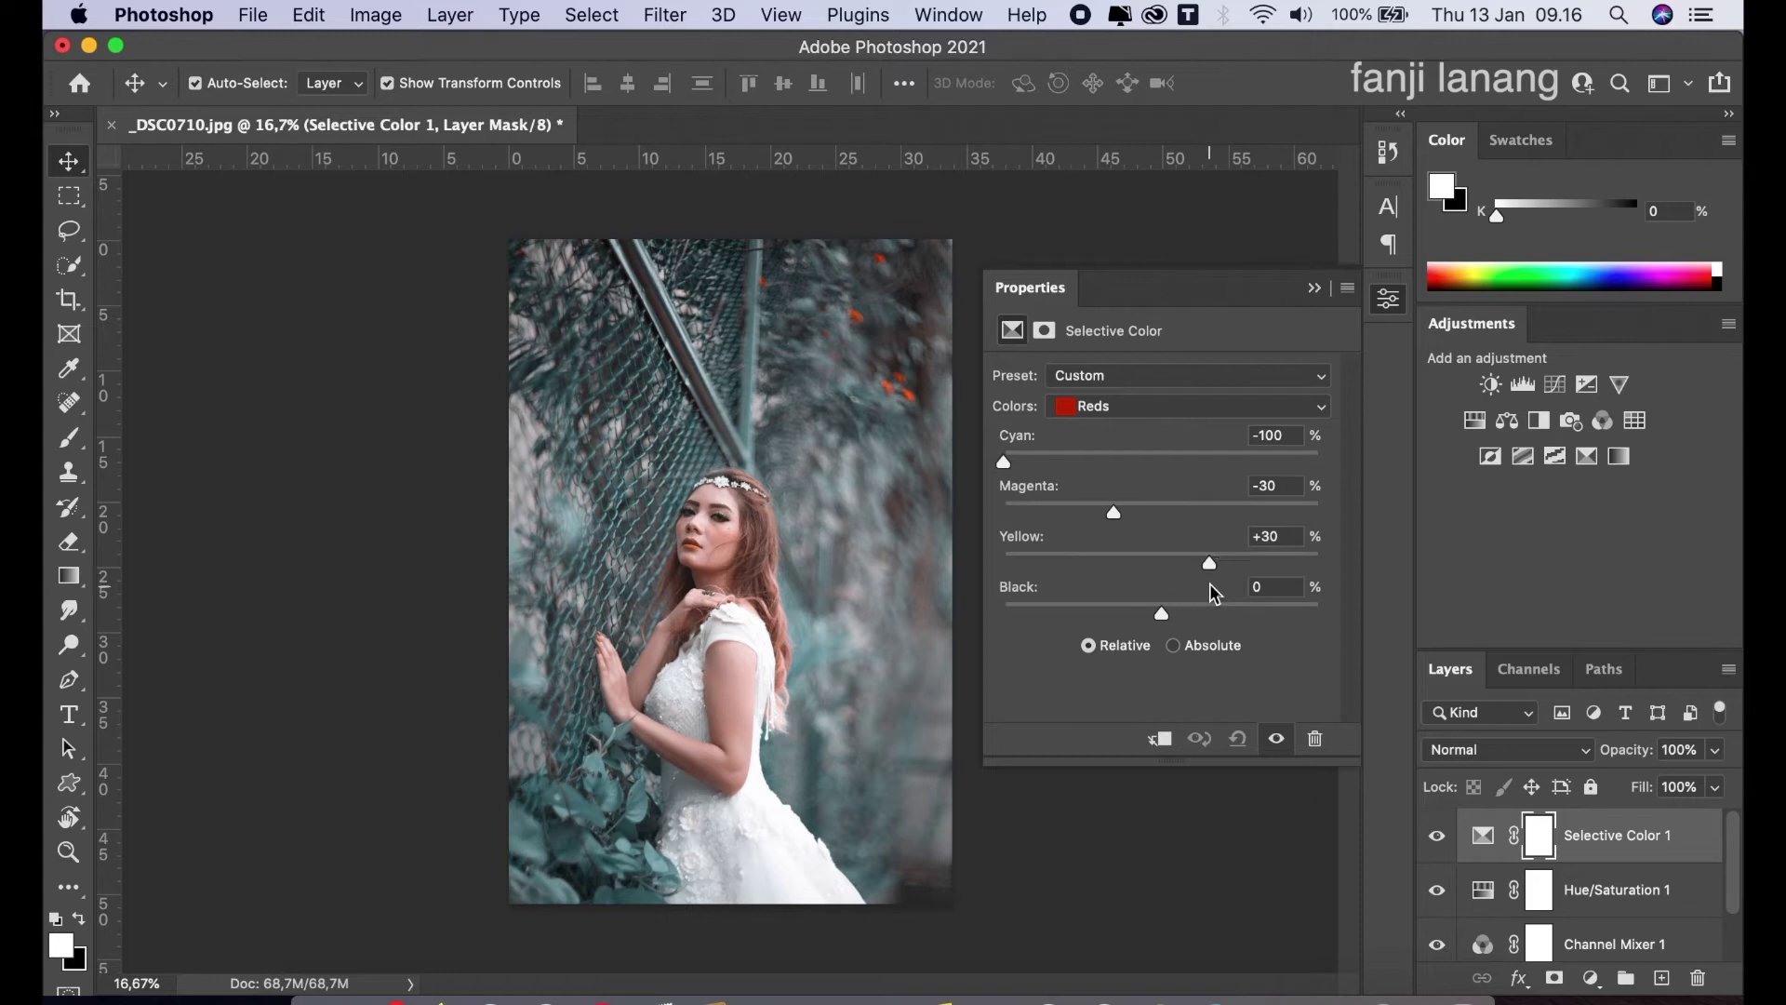
- Reduce cyan in the Yellows range to -100
{"action": "left_click", "coordinate": [1165, 406]}
{"action": "left_click", "coordinate": [1163, 419]}
{"action": "left_click_drag", "start_coordinate": [1150, 462], "coordinate": [926, 474]}
{"action": "left_click", "coordinate": [1168, 413]}
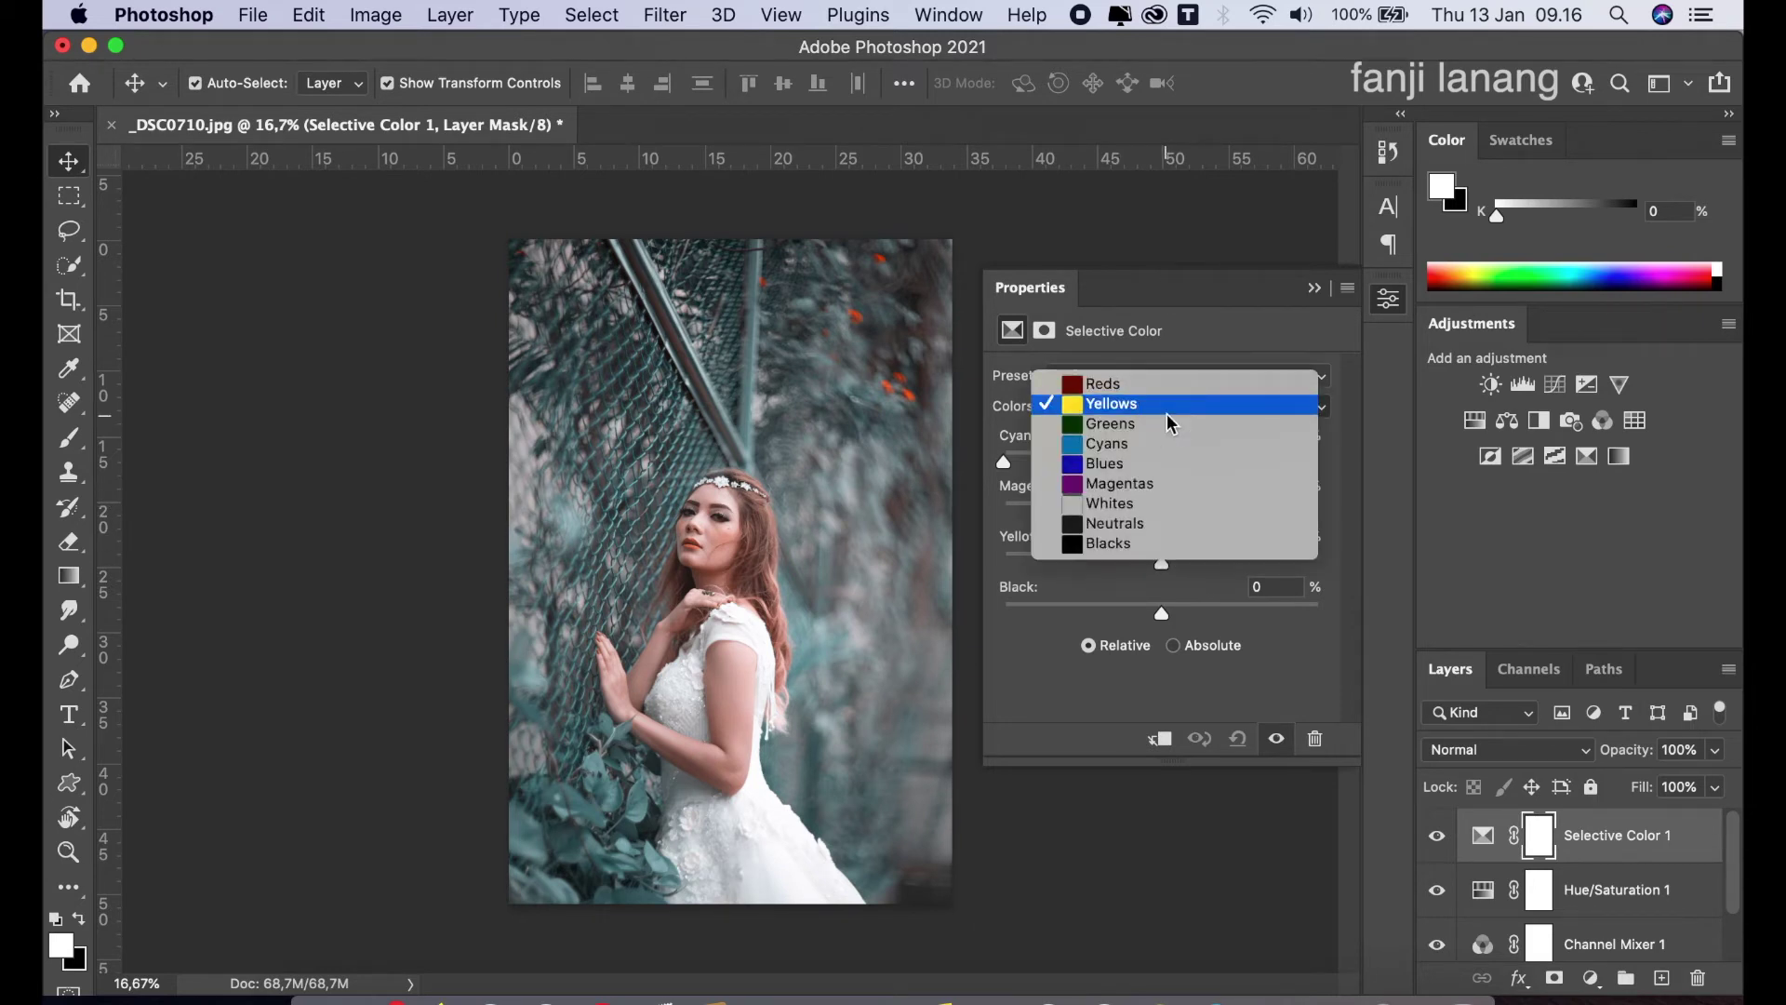
- Set the Cyans range to Cyan +70 and Yellow -60
{"action": "left_click", "coordinate": [1167, 443]}
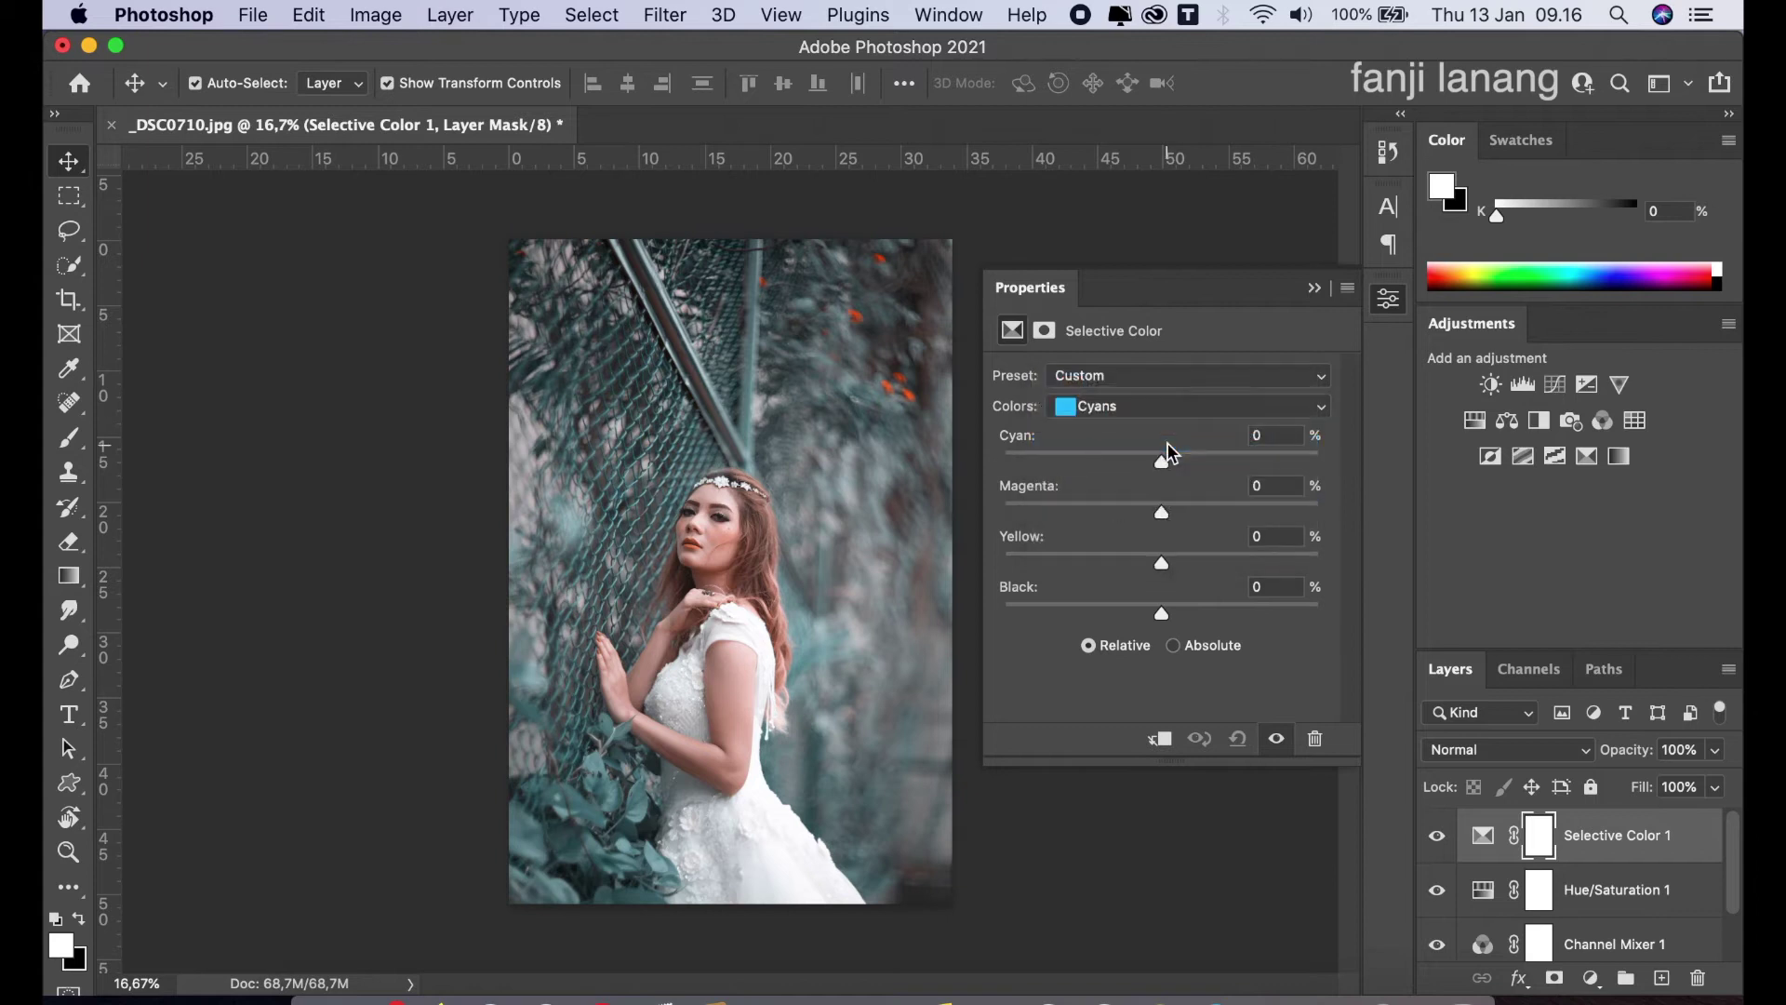
{"action": "left_click_drag", "start_coordinate": [1163, 460], "coordinate": [1061, 462]}
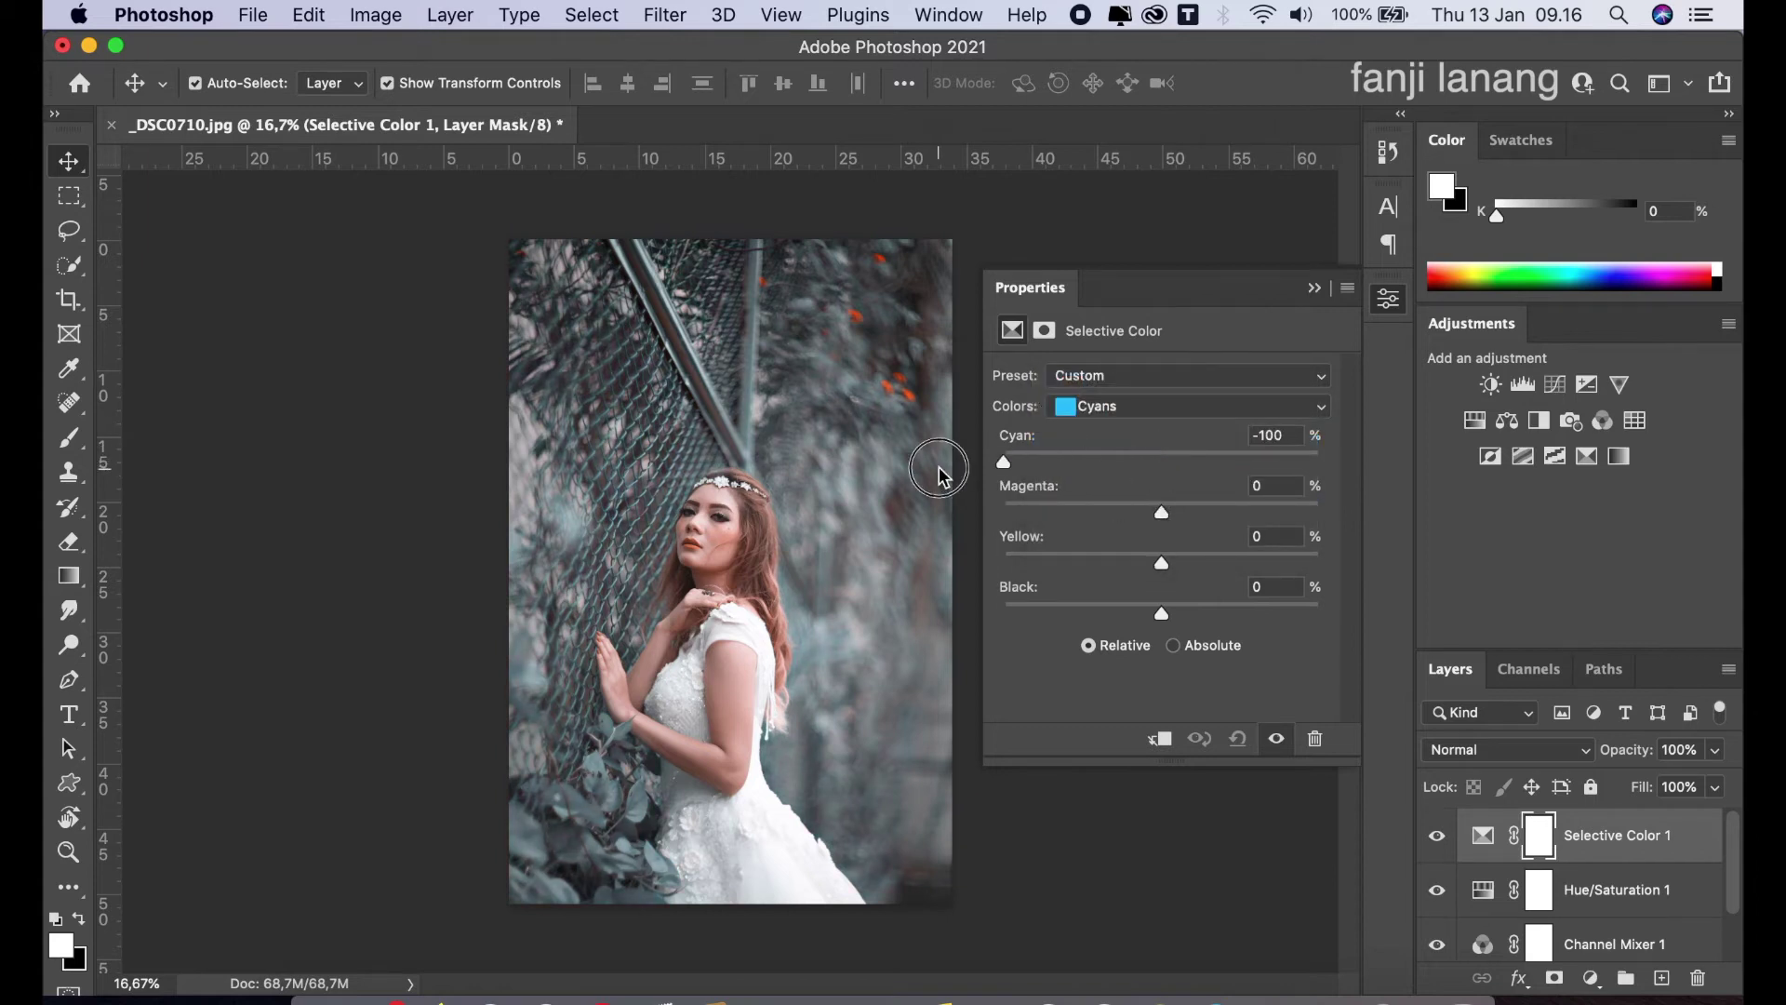
{"action": "mouse_move", "coordinate": [951, 472]}
{"action": "left_mouse_down"}
{"action": "mouse_move", "coordinate": [1321, 522]}
{"action": "mouse_move", "coordinate": [1286, 523]}
{"action": "left_mouse_up"}
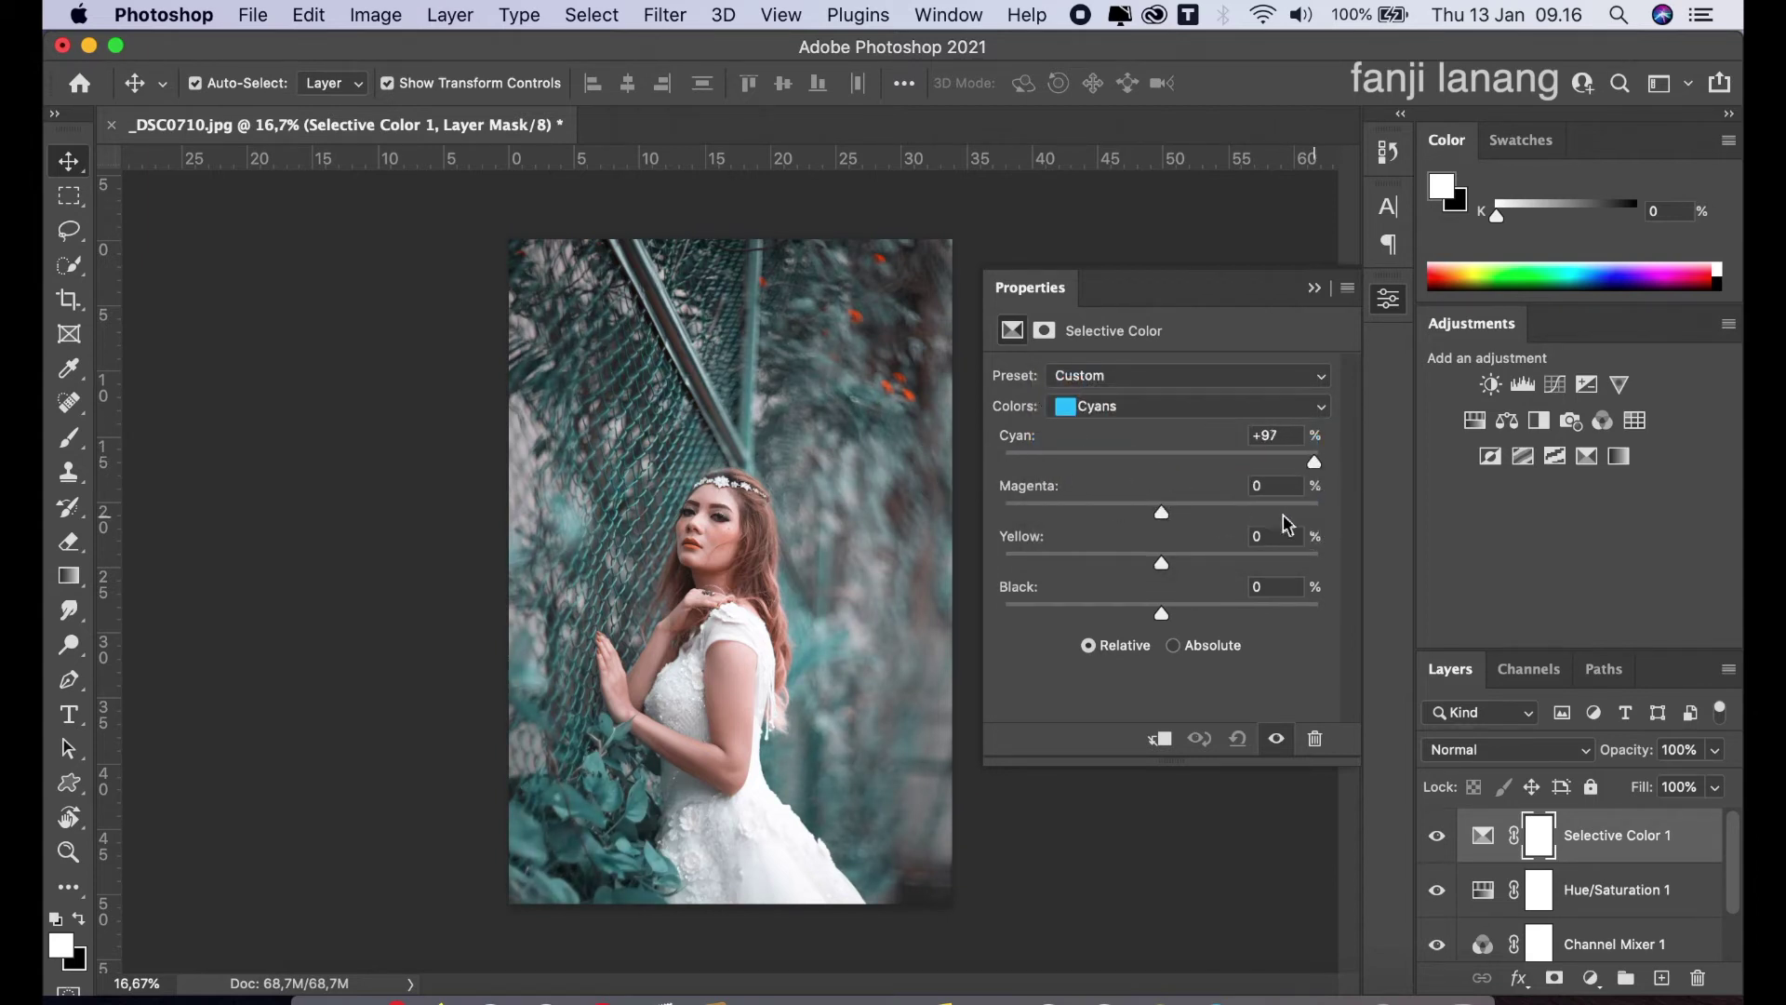
{"action": "mouse_move", "coordinate": [1161, 562]}
{"action": "left_mouse_down"}
{"action": "mouse_move", "coordinate": [848, 567]}
{"action": "mouse_move", "coordinate": [1067, 593]}
{"action": "left_mouse_up"}
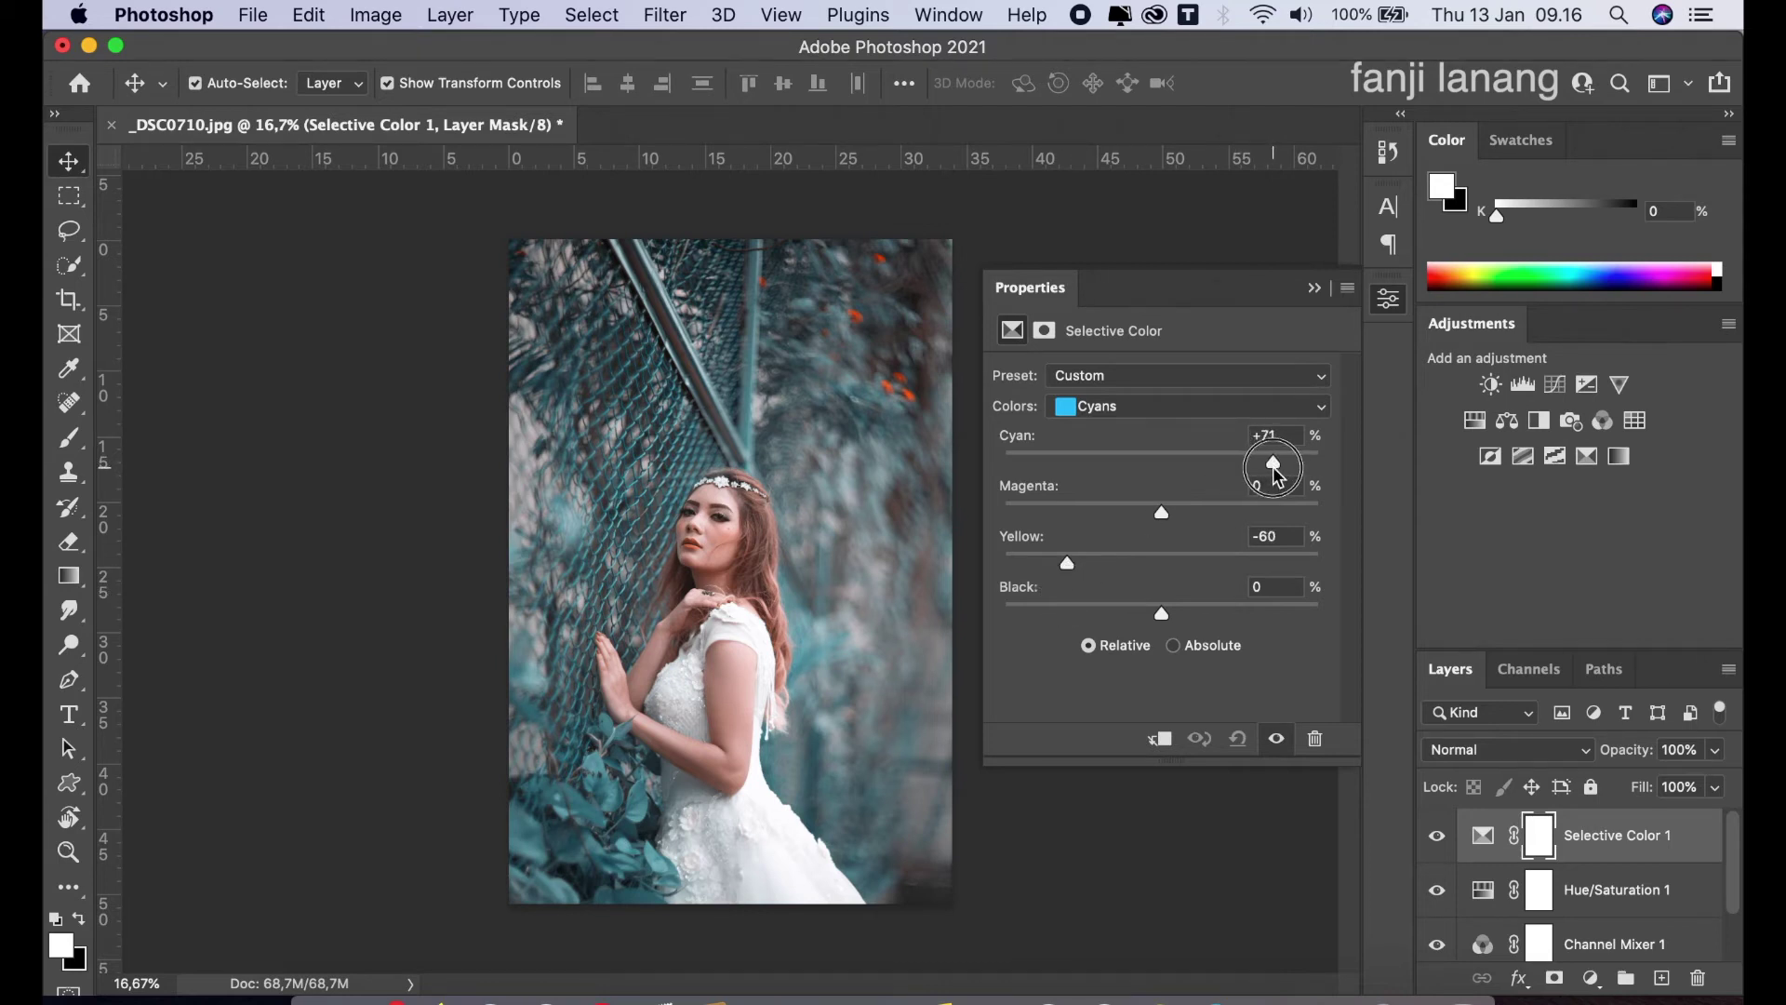
{"action": "left_click_drag", "start_coordinate": [1276, 476], "coordinate": [1274, 476]}
- Raise the Cyans range's Magenta to +50 and Black to +100
{"action": "left_click", "coordinate": [1233, 507]}
{"action": "mouse_move", "coordinate": [1233, 512]}
{"action": "left_mouse_down"}
{"action": "mouse_move", "coordinate": [1438, 563]}
{"action": "mouse_move", "coordinate": [1241, 523]}
{"action": "mouse_move", "coordinate": [1243, 551]}
{"action": "left_mouse_up"}
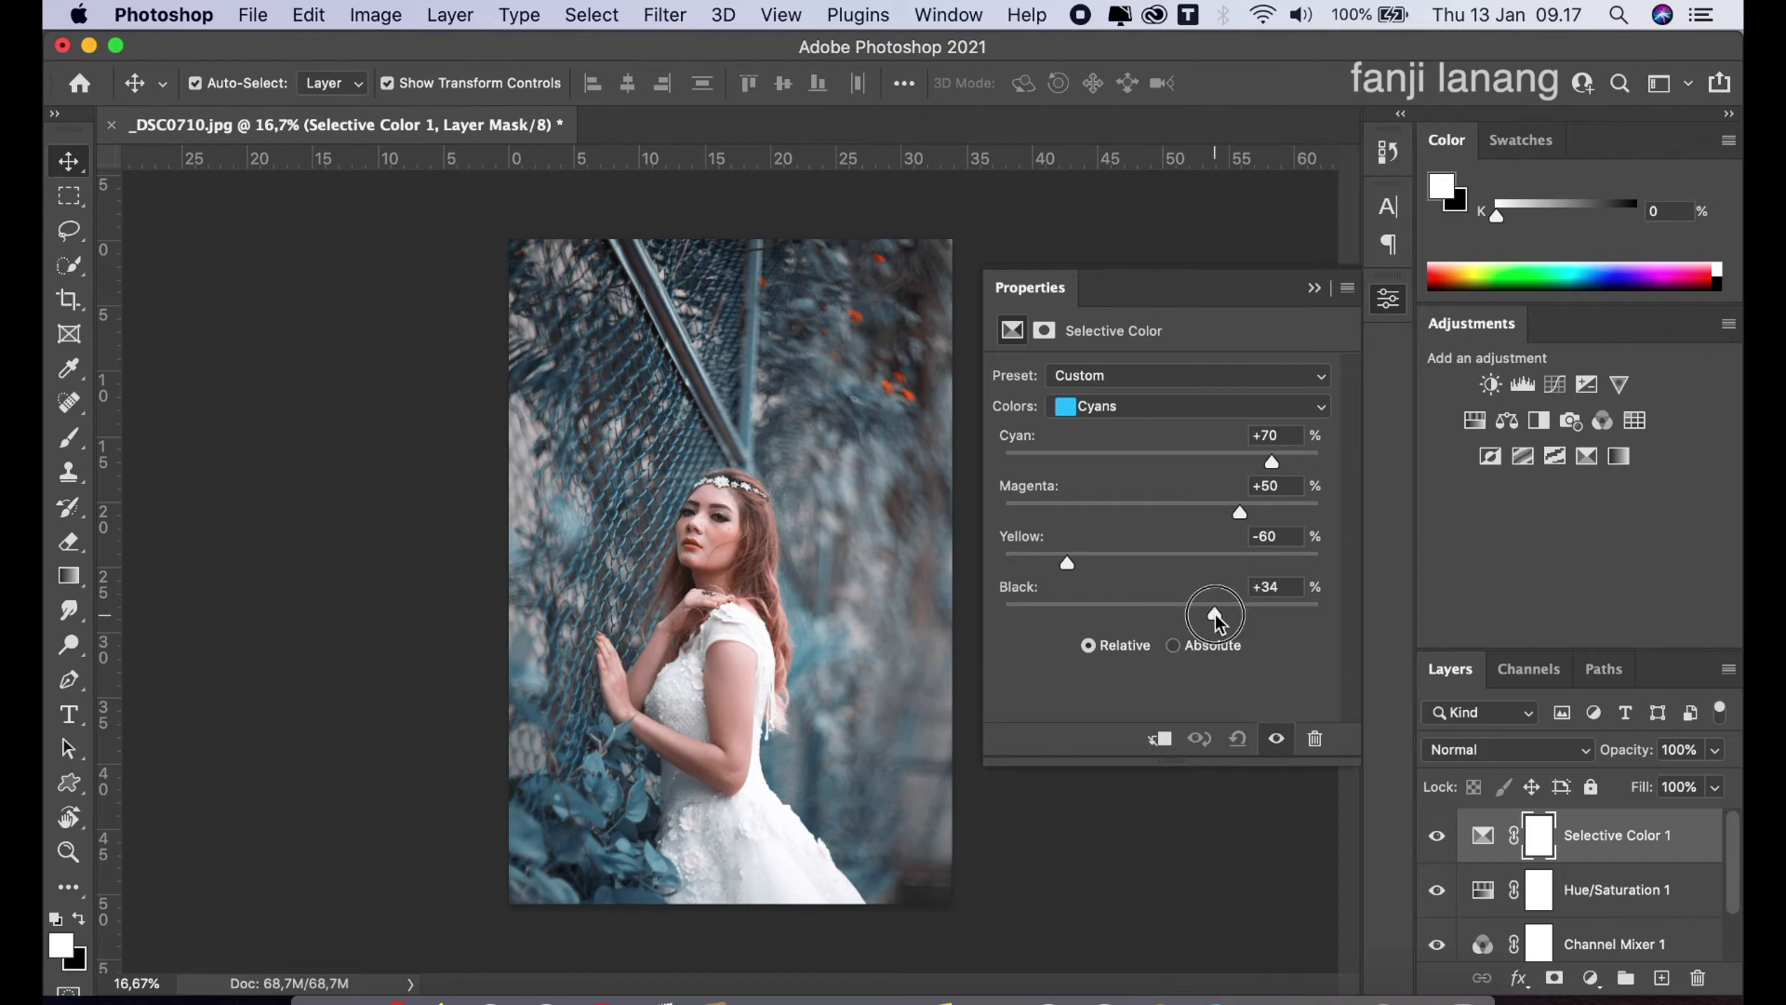
{"action": "left_click_drag", "start_coordinate": [1216, 616], "coordinate": [1506, 656]}
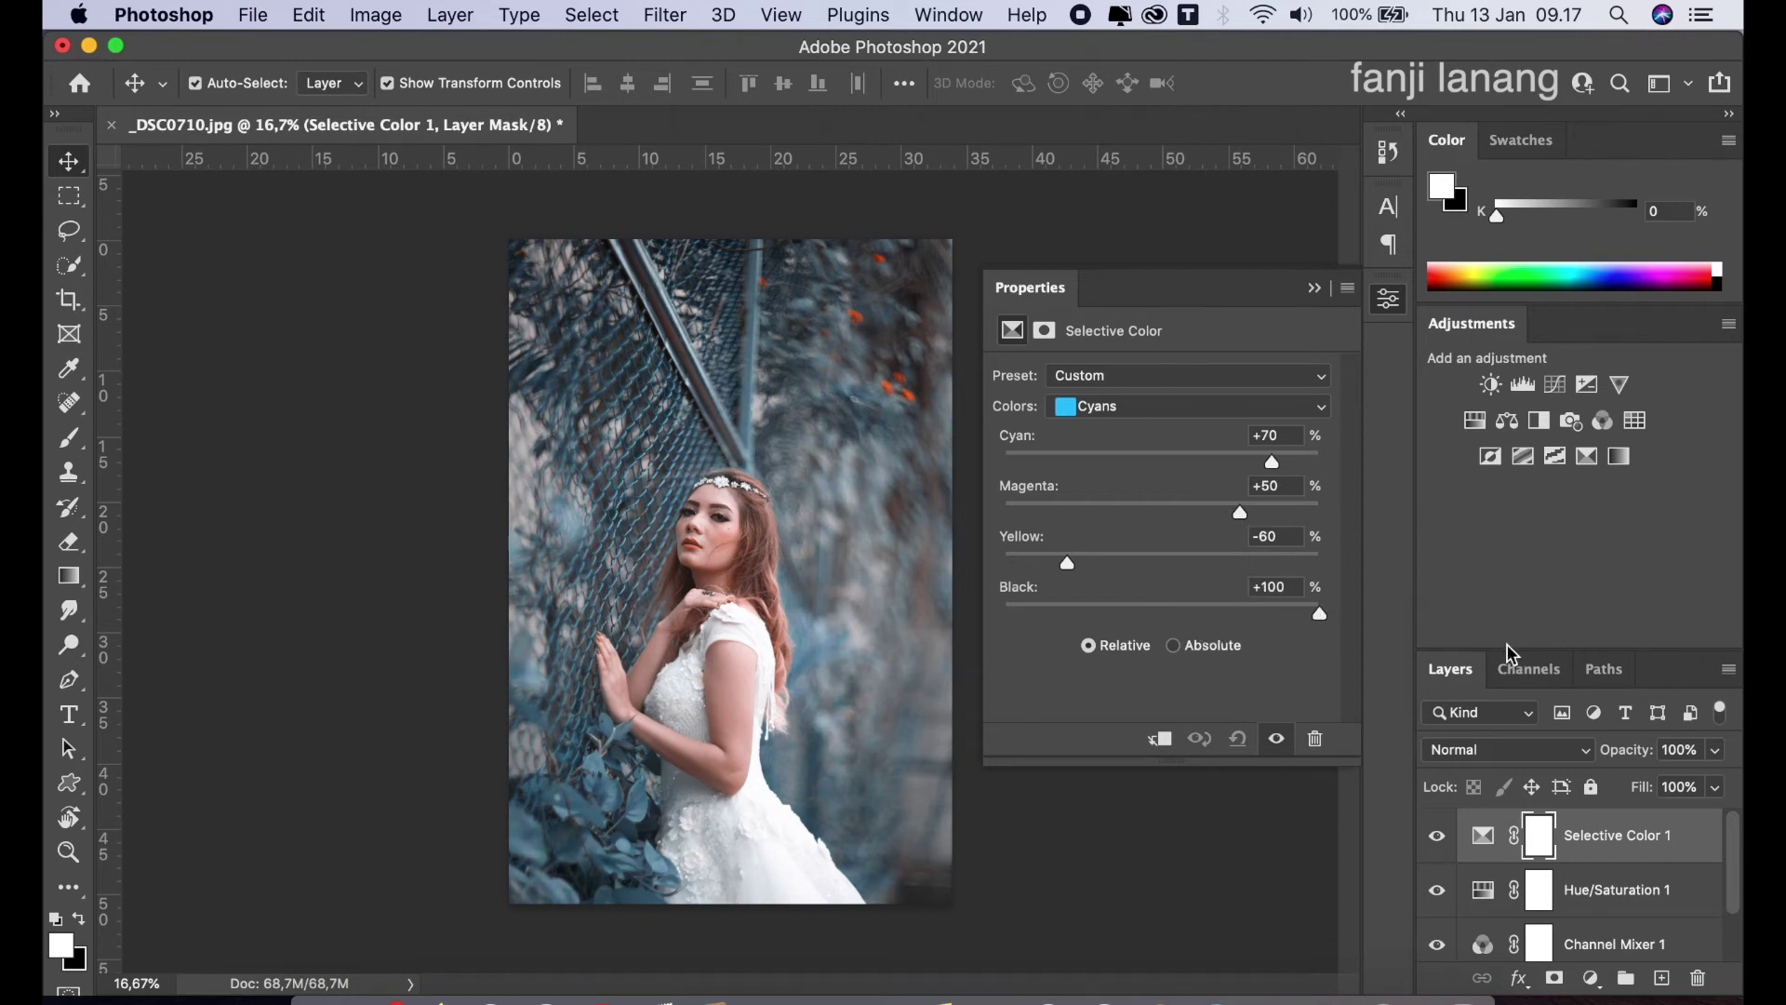
{"action": "left_click", "coordinate": [1154, 416]}
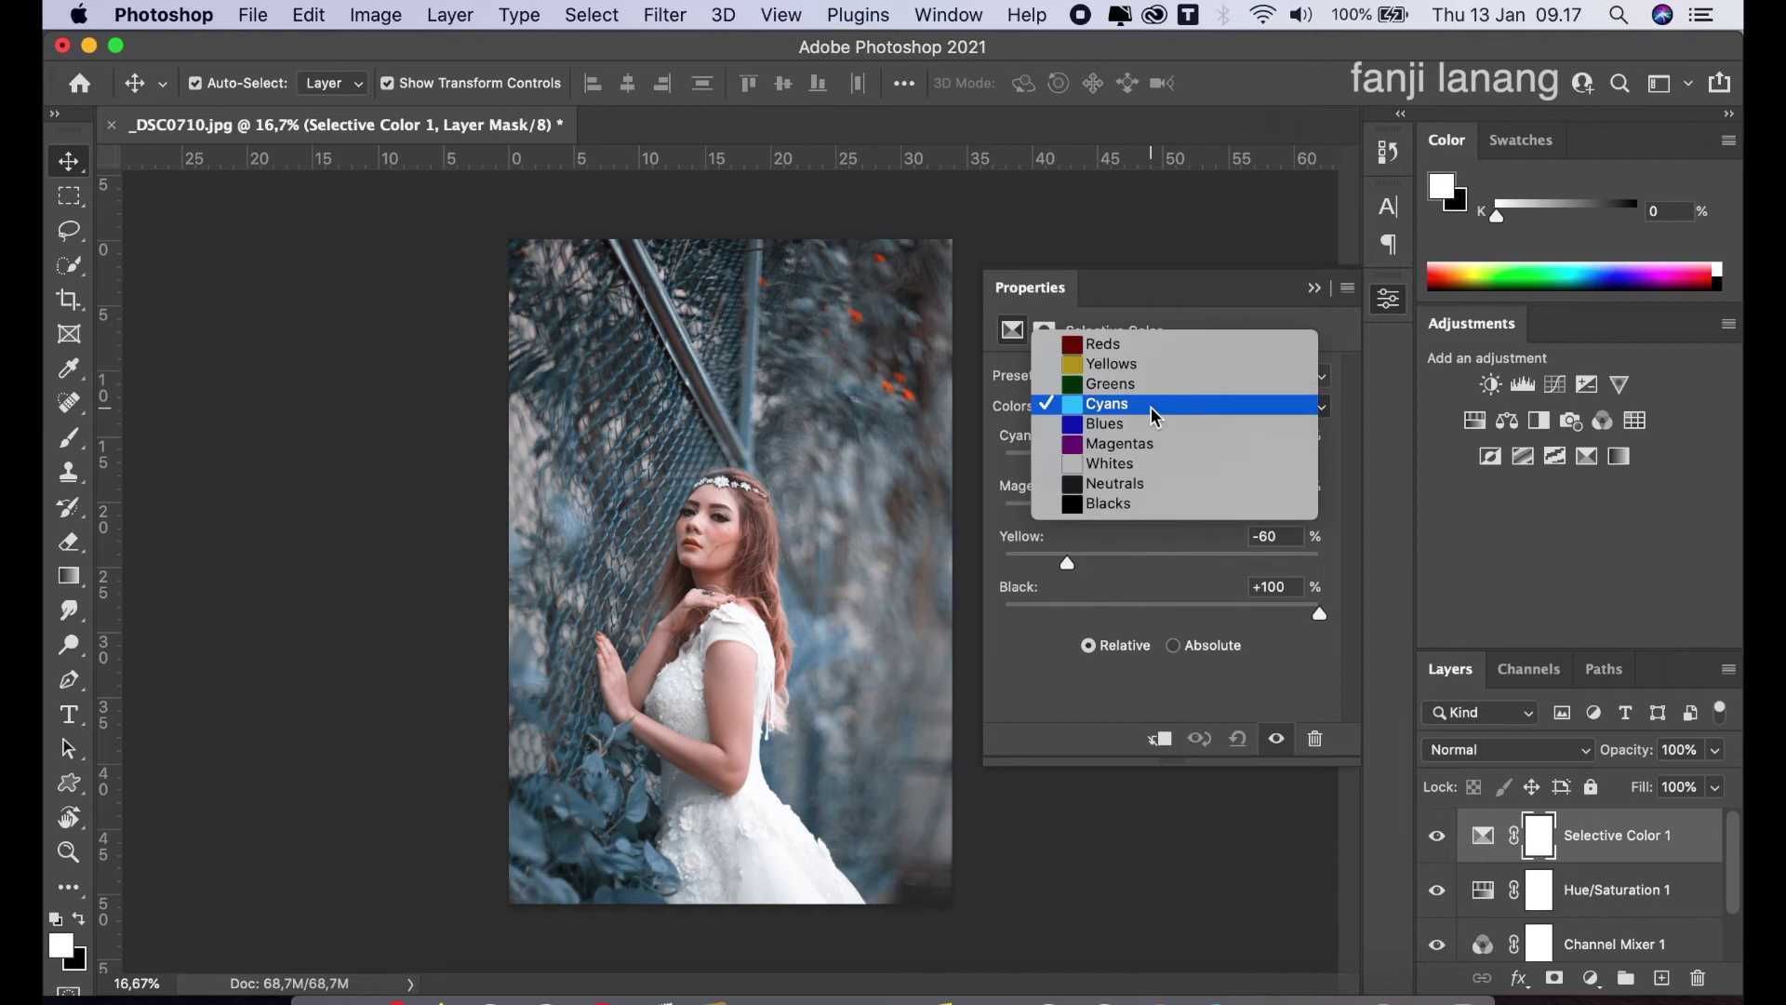
- Set the Blacks range to Cyan, Magenta and Yellow +15 with Black +11, then compare
{"action": "left_click", "coordinate": [1127, 505]}
{"action": "left_click_drag", "start_coordinate": [1181, 464], "coordinate": [1188, 477]}
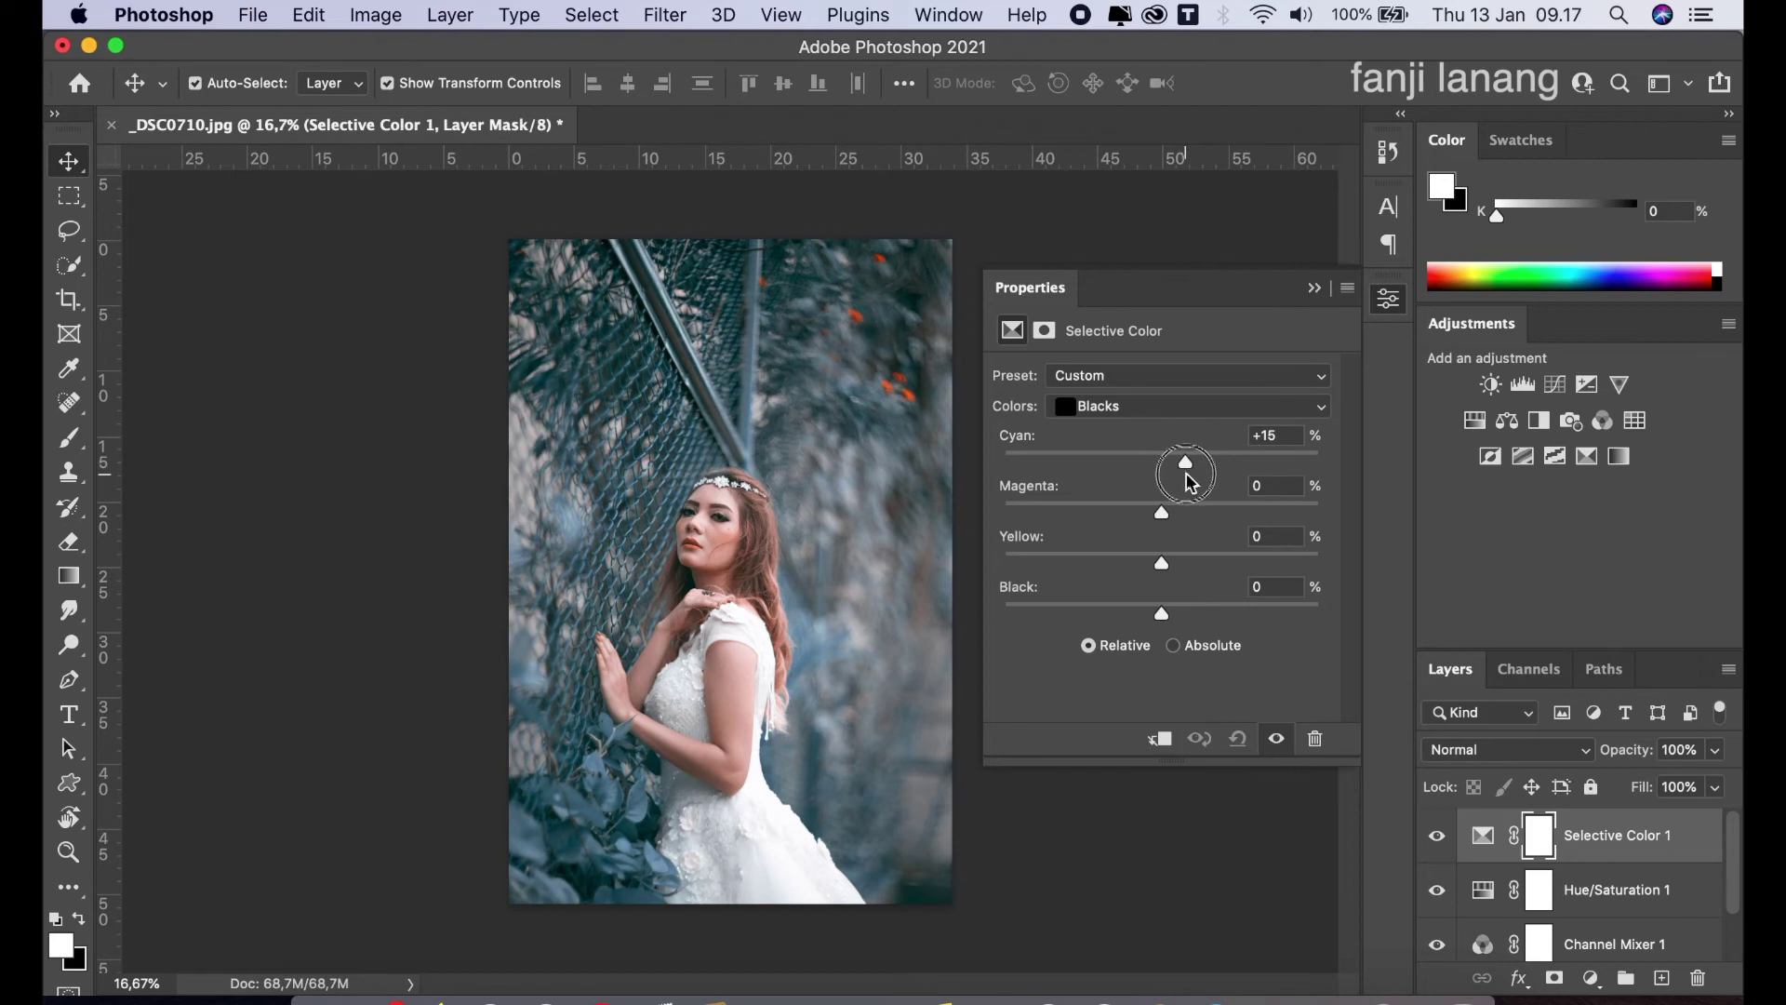
{"action": "left_click_drag", "start_coordinate": [1188, 512], "coordinate": [1179, 565]}
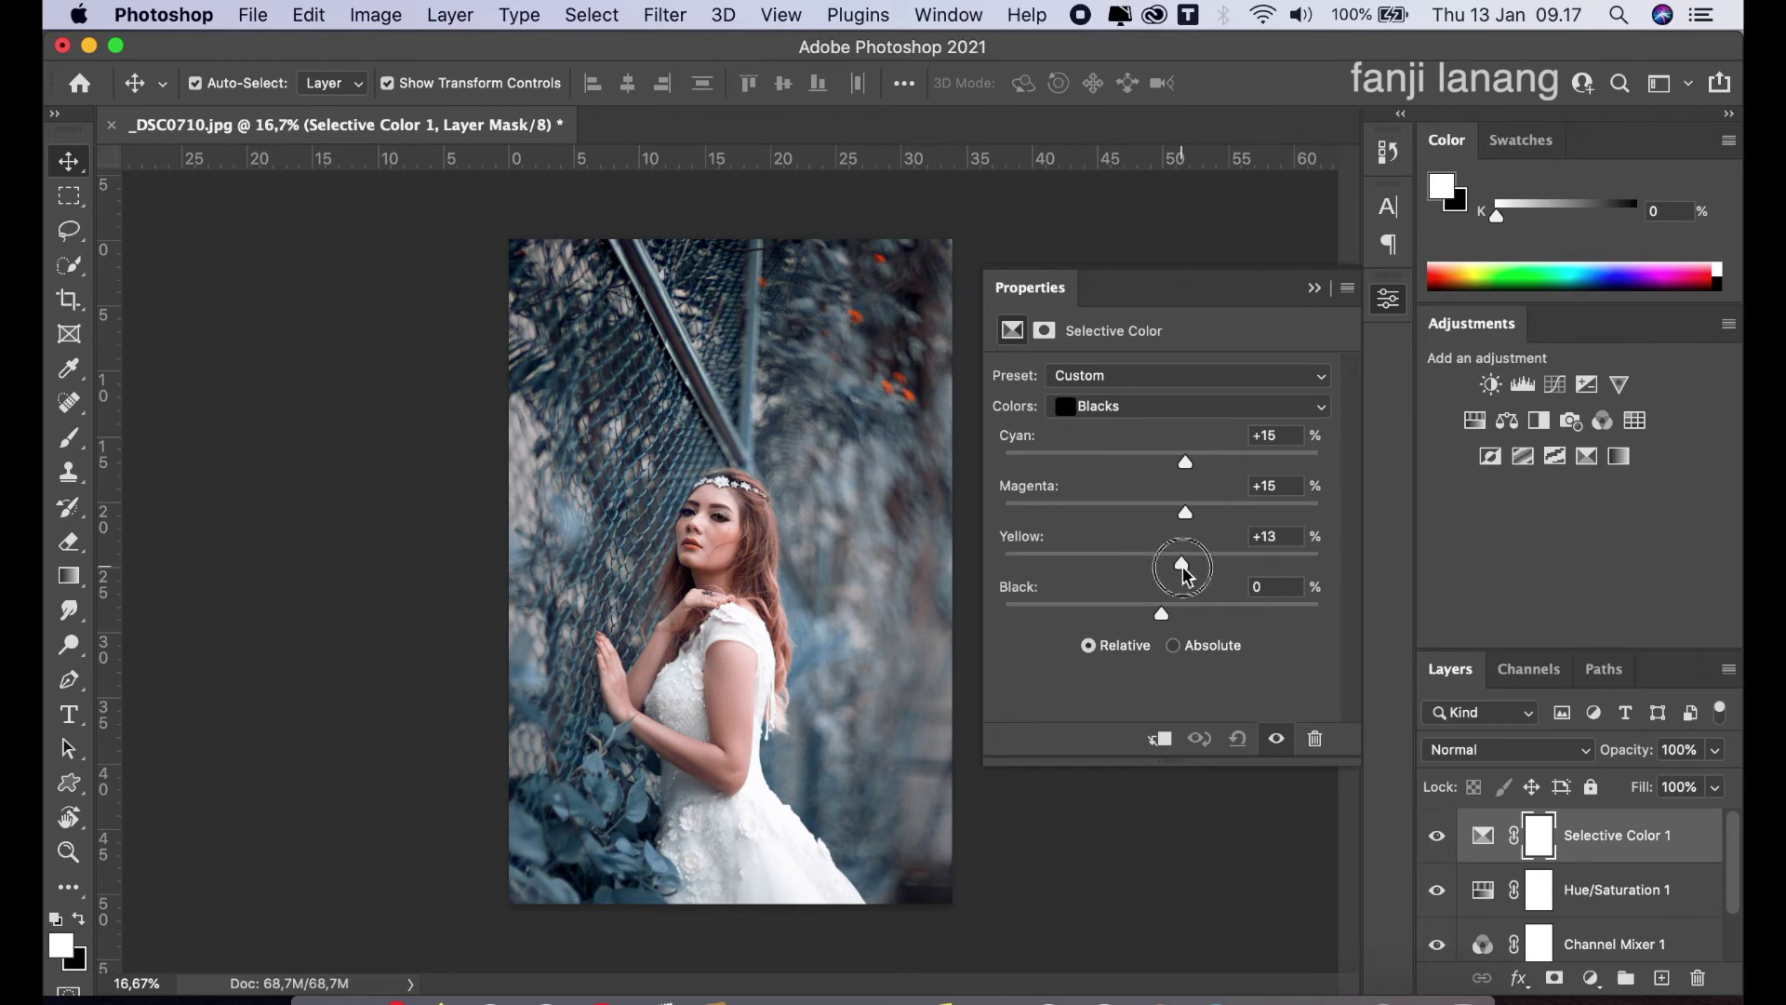
{"action": "mouse_move", "coordinate": [1186, 568]}
{"action": "left_mouse_down"}
{"action": "mouse_move", "coordinate": [1129, 618]}
{"action": "mouse_move", "coordinate": [1351, 640]}
{"action": "mouse_move", "coordinate": [1194, 652]}
{"action": "mouse_move", "coordinate": [1178, 614]}
{"action": "left_mouse_up"}
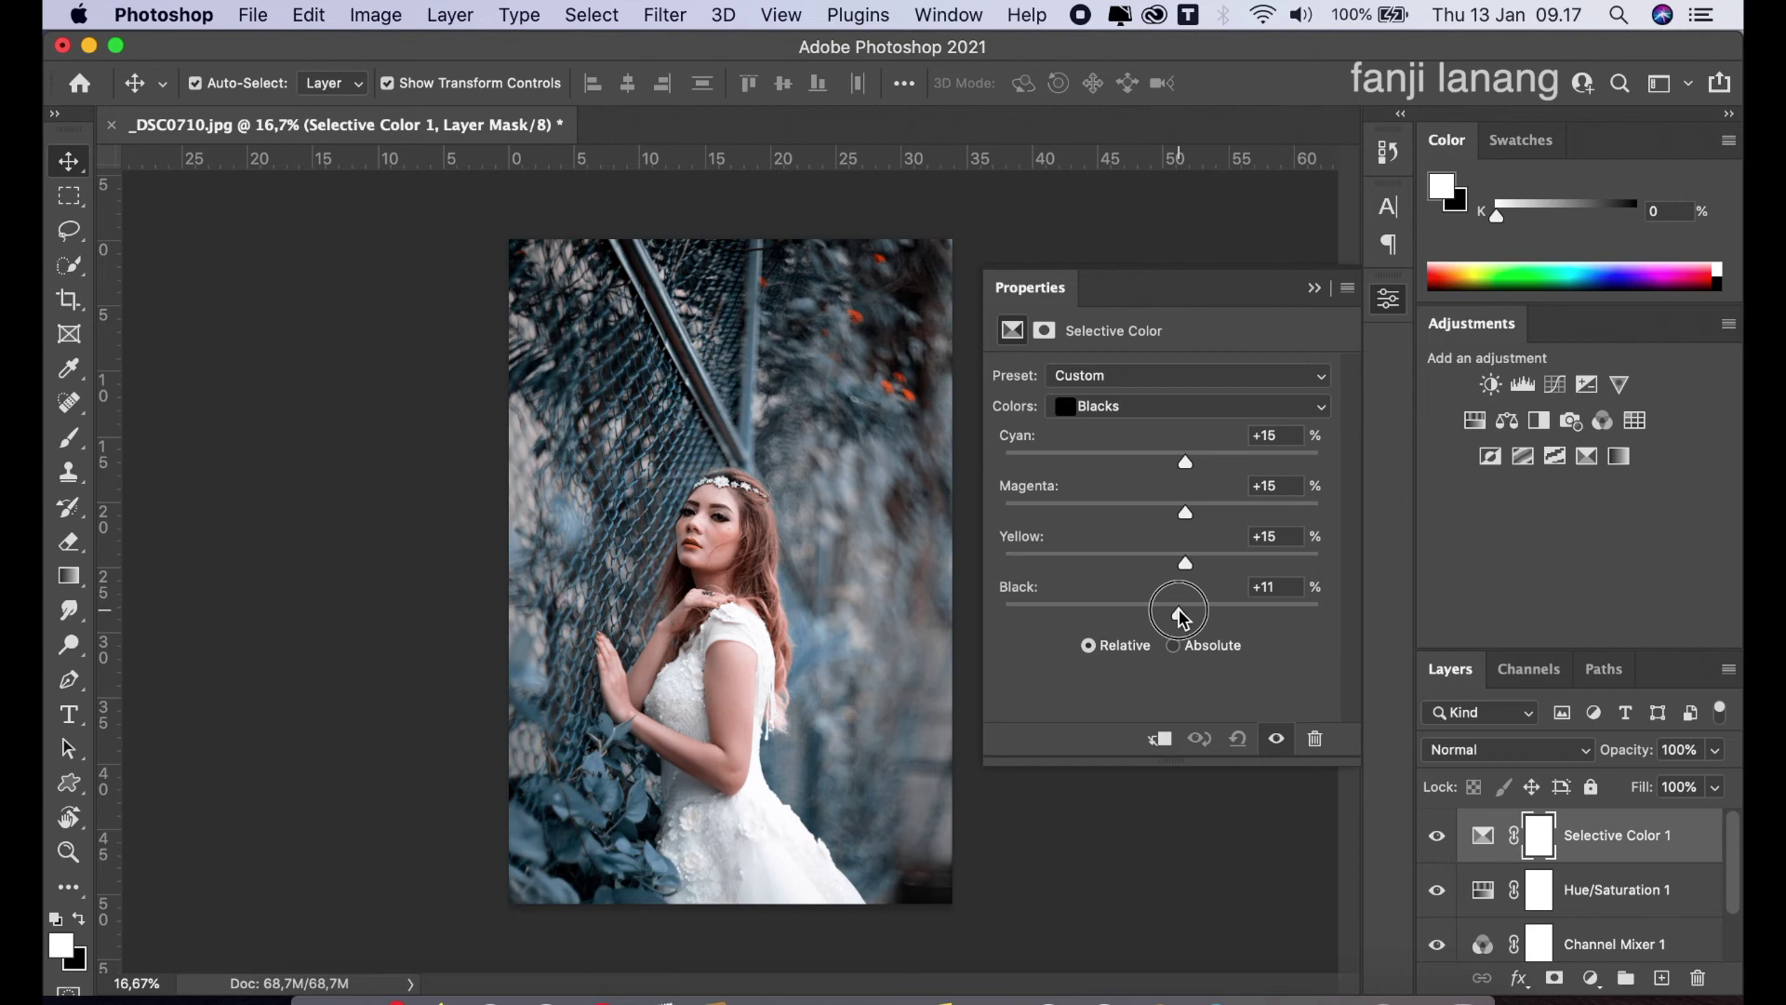
{"action": "left_click", "coordinate": [1314, 288]}
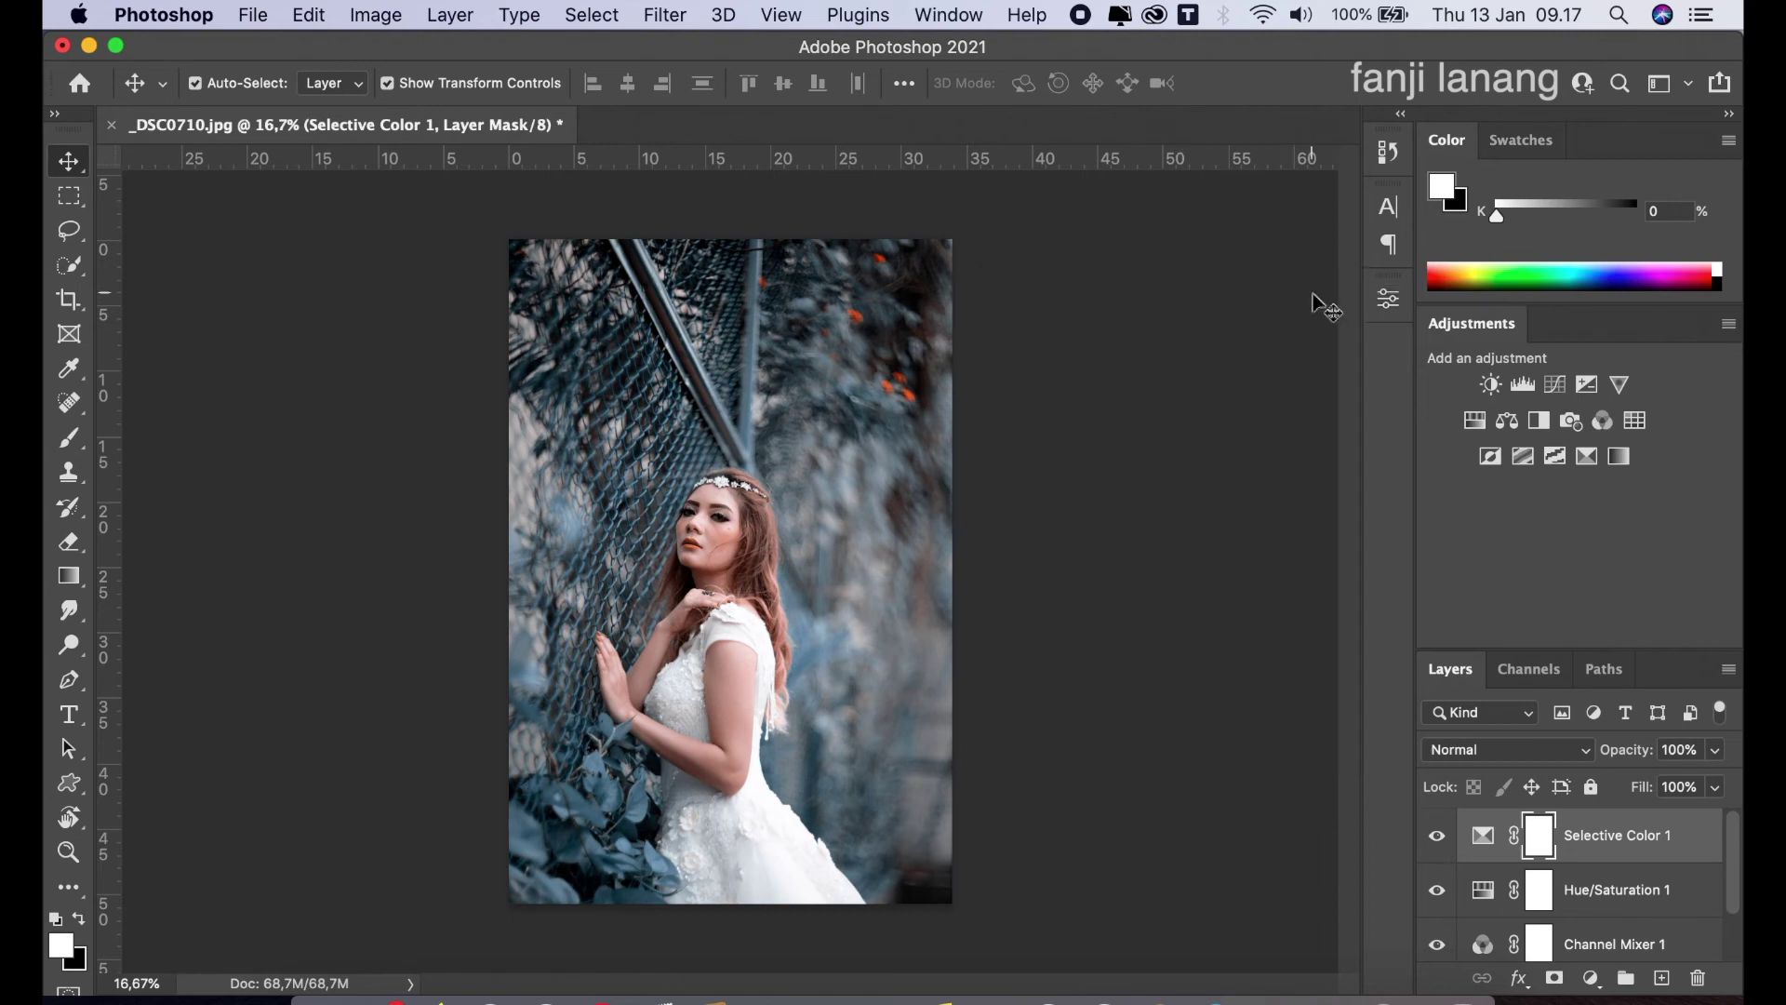
{"action": "left_click", "coordinate": [1438, 835]}
- Add a Curves layer with a lifted black point and an S-shaped RGB contrast curve
{"action": "left_click", "coordinate": [1591, 978]}
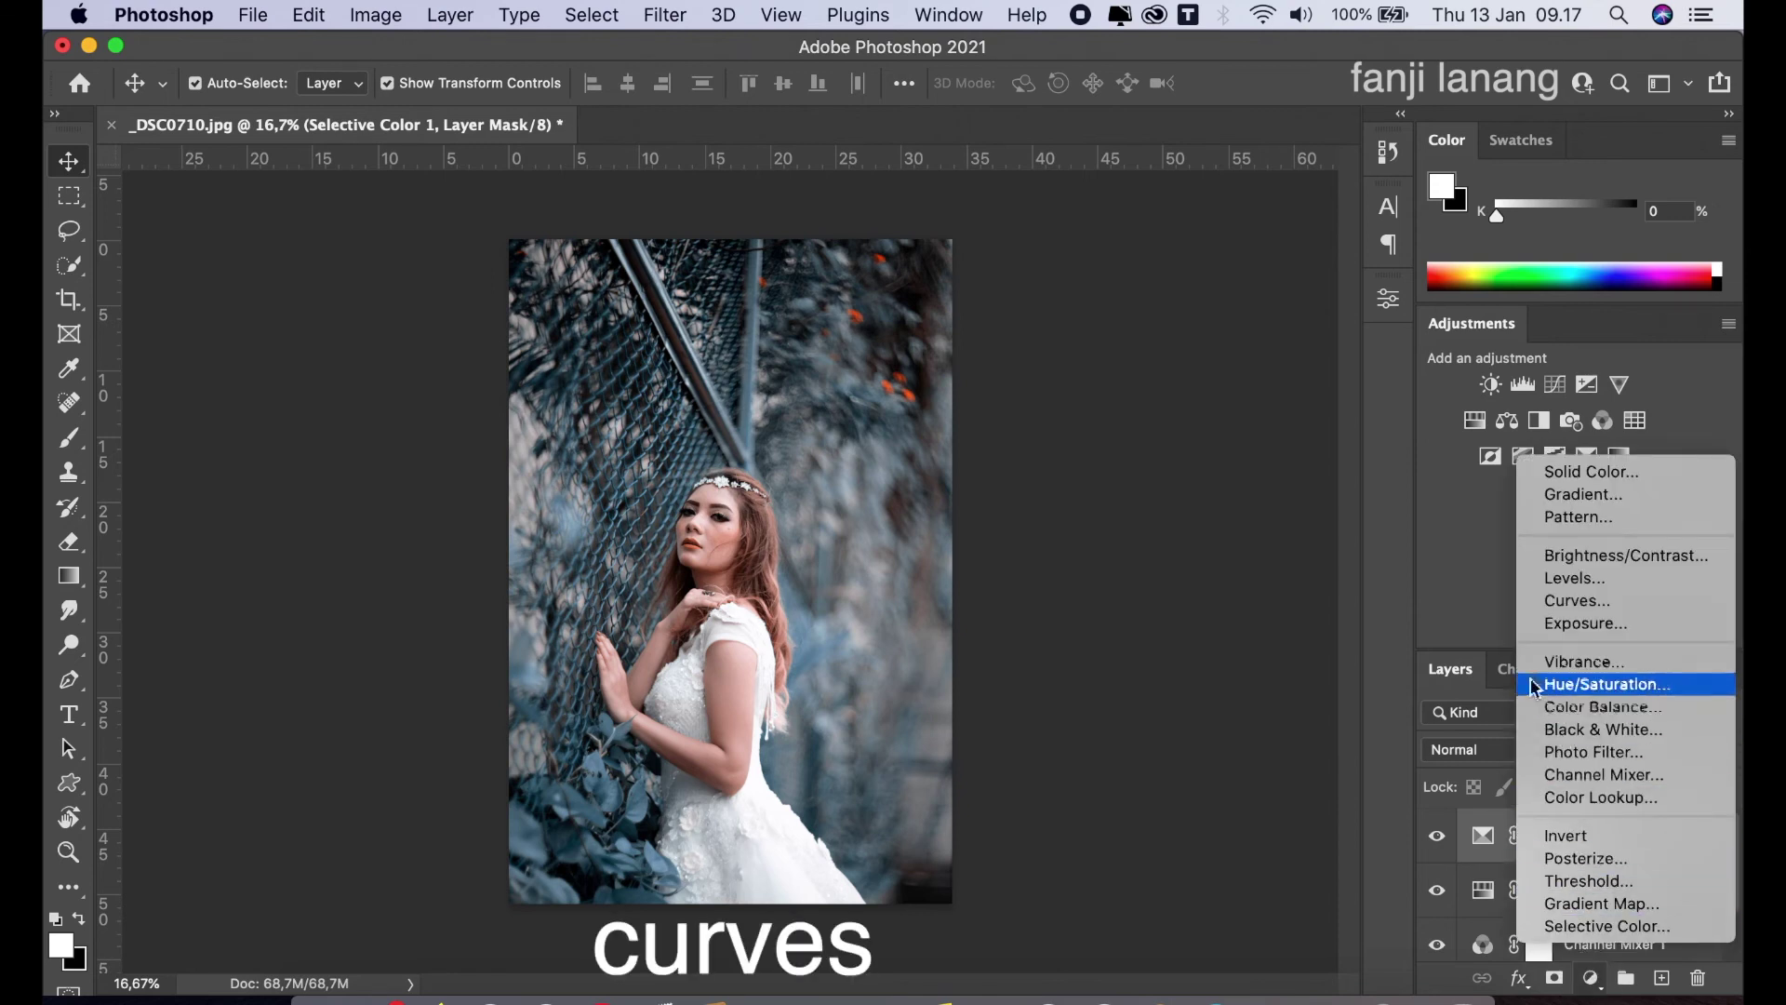
{"action": "left_click", "coordinate": [1548, 607]}
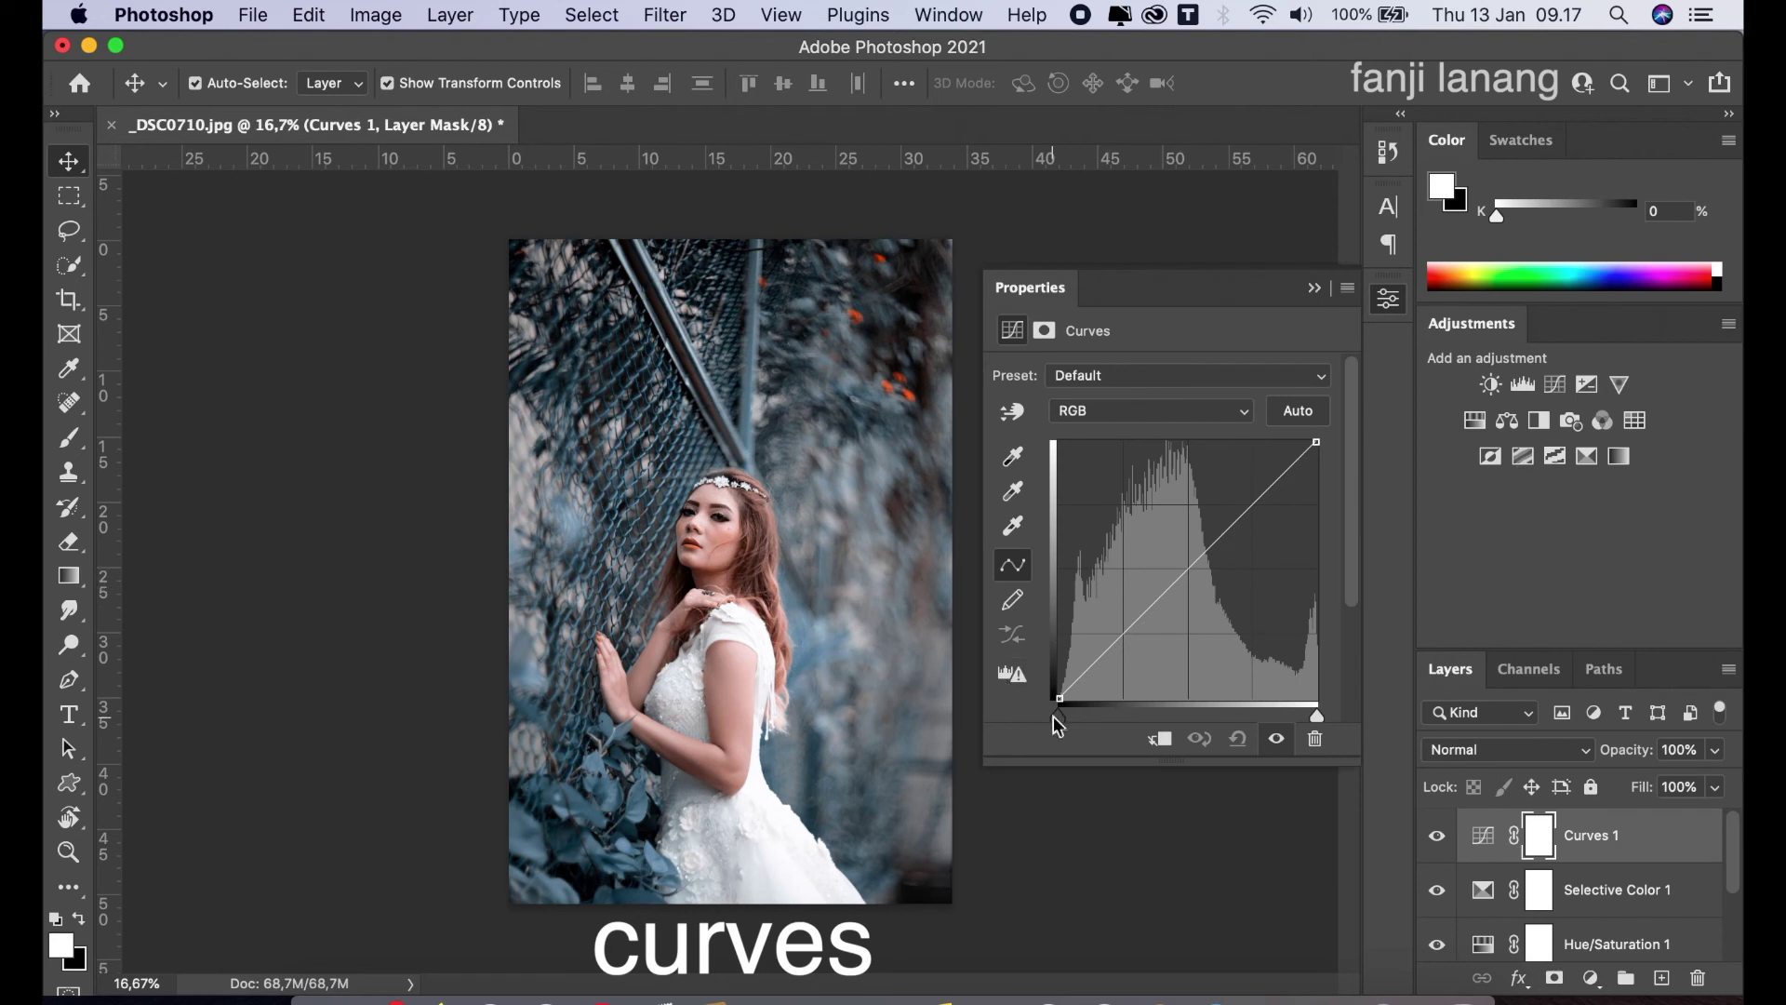
{"action": "left_click_drag", "start_coordinate": [1059, 696], "coordinate": [1059, 687]}
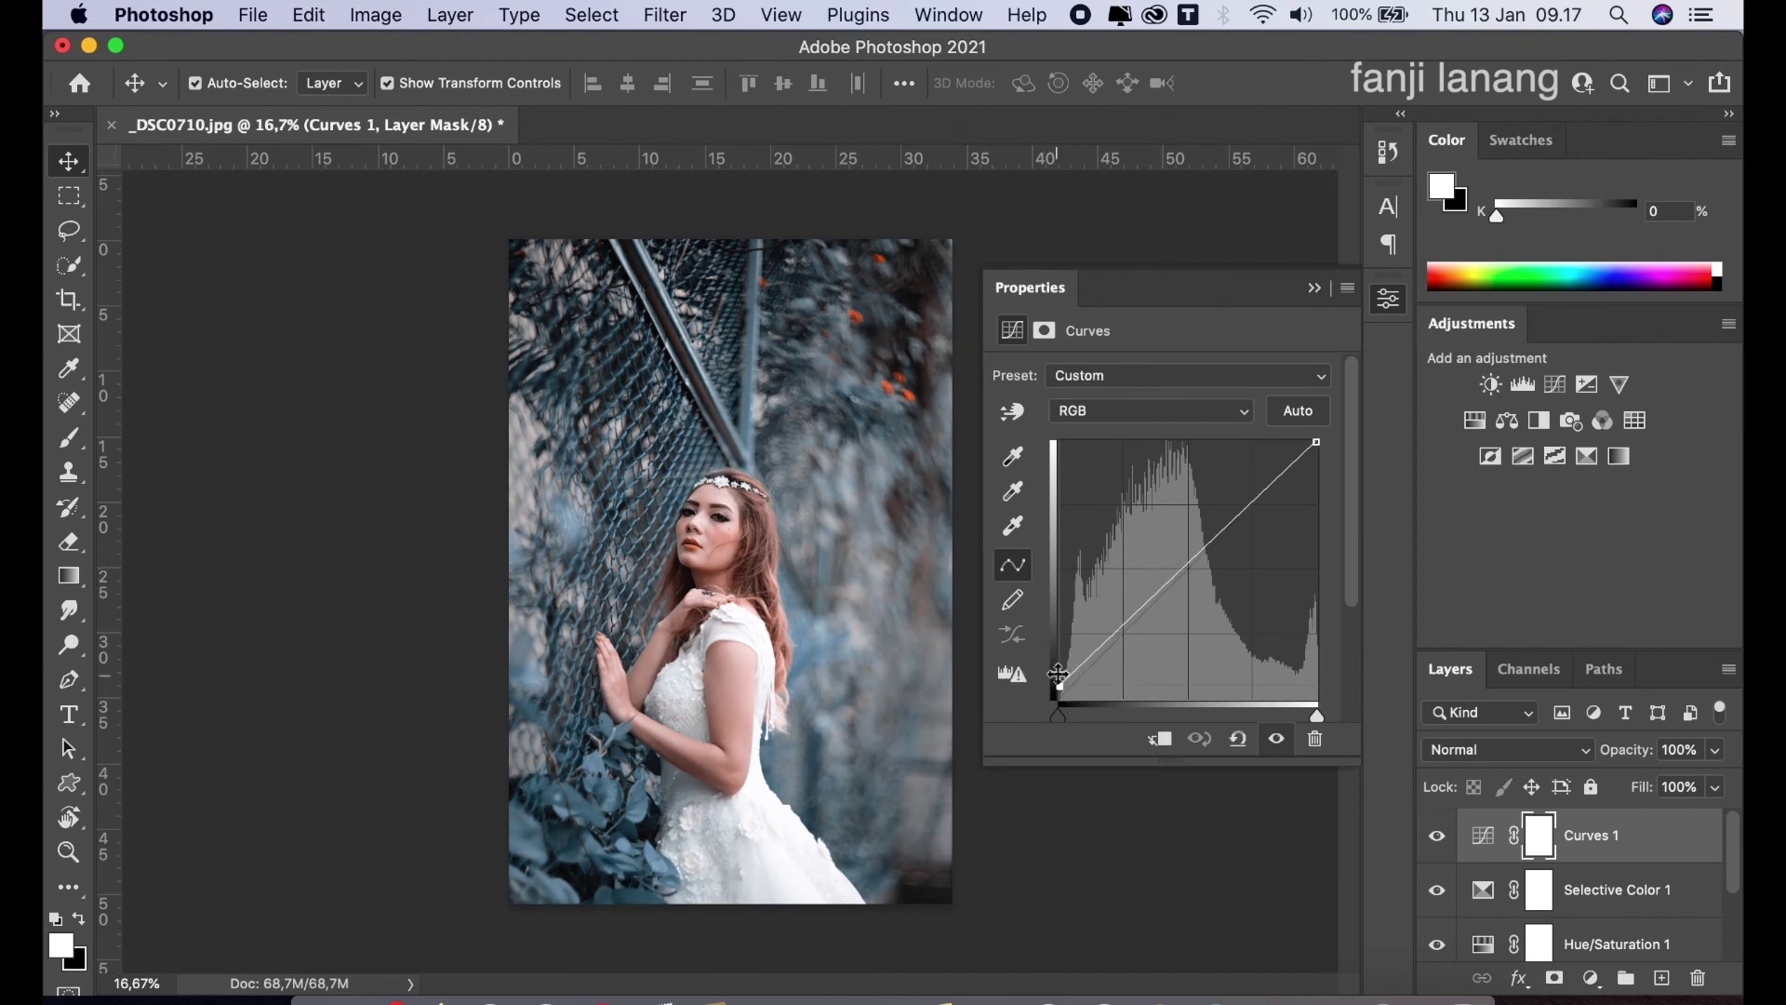
{"action": "left_click_drag", "start_coordinate": [1124, 626], "coordinate": [1125, 642]}
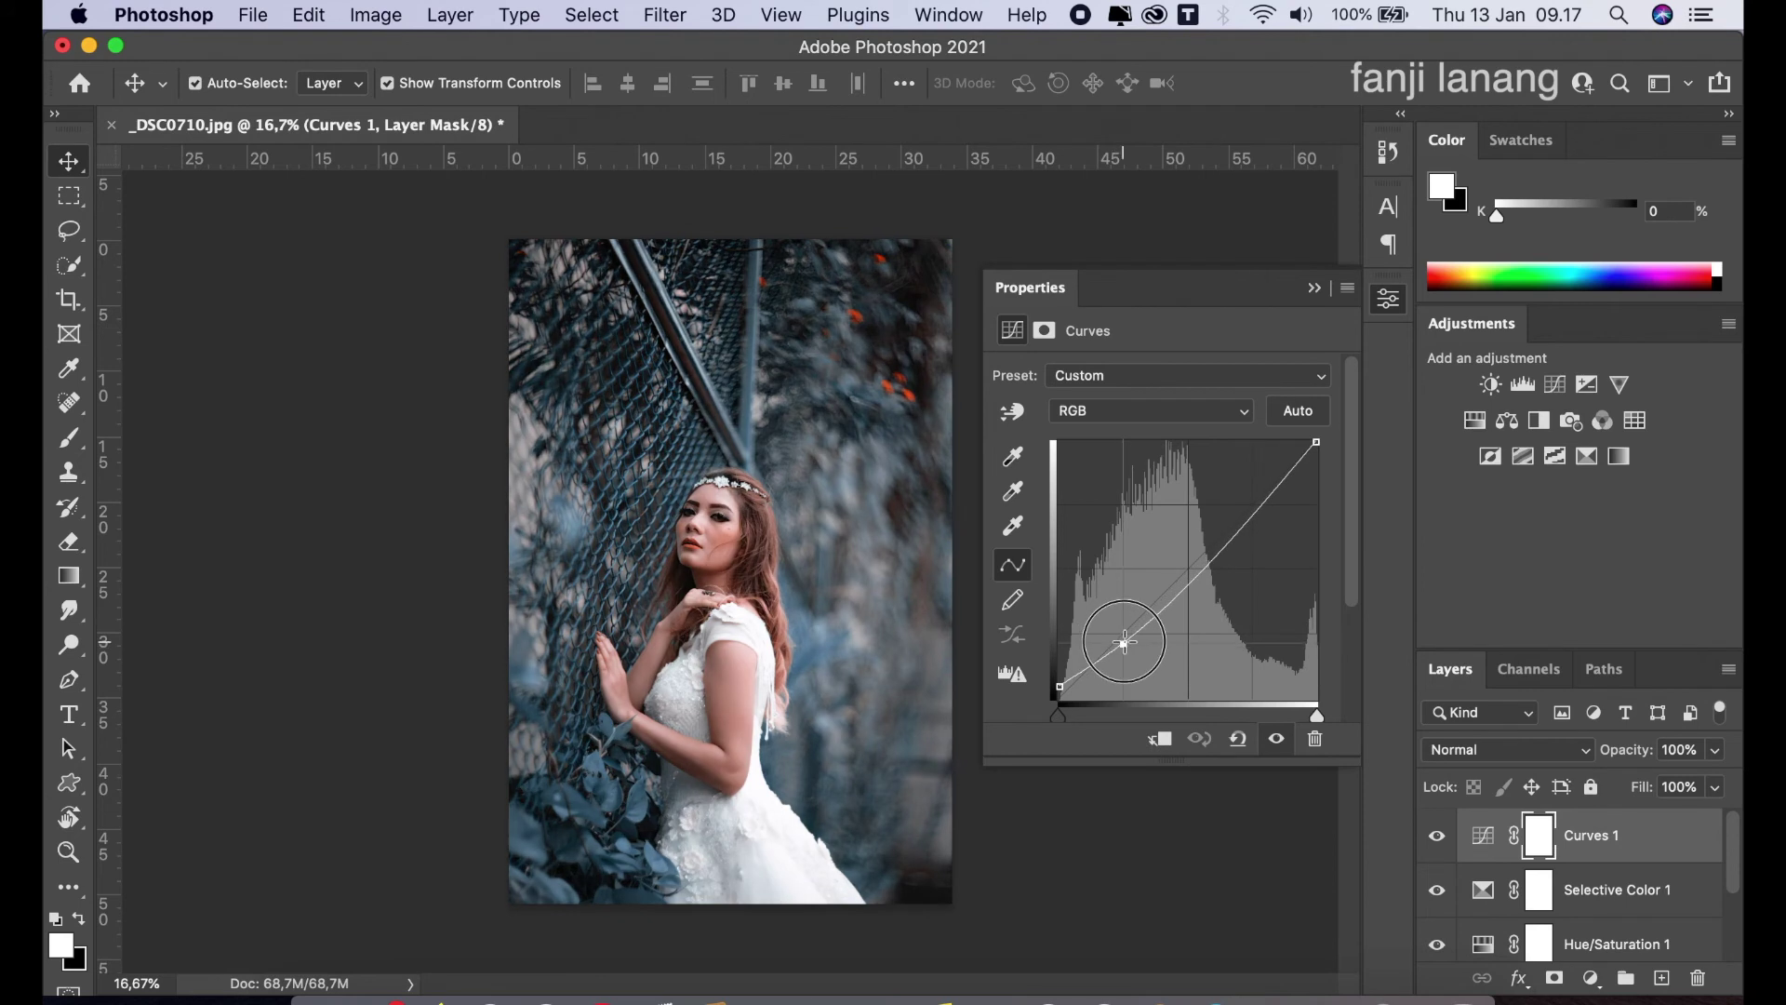
{"action": "left_click_drag", "start_coordinate": [1193, 573], "coordinate": [1190, 569]}
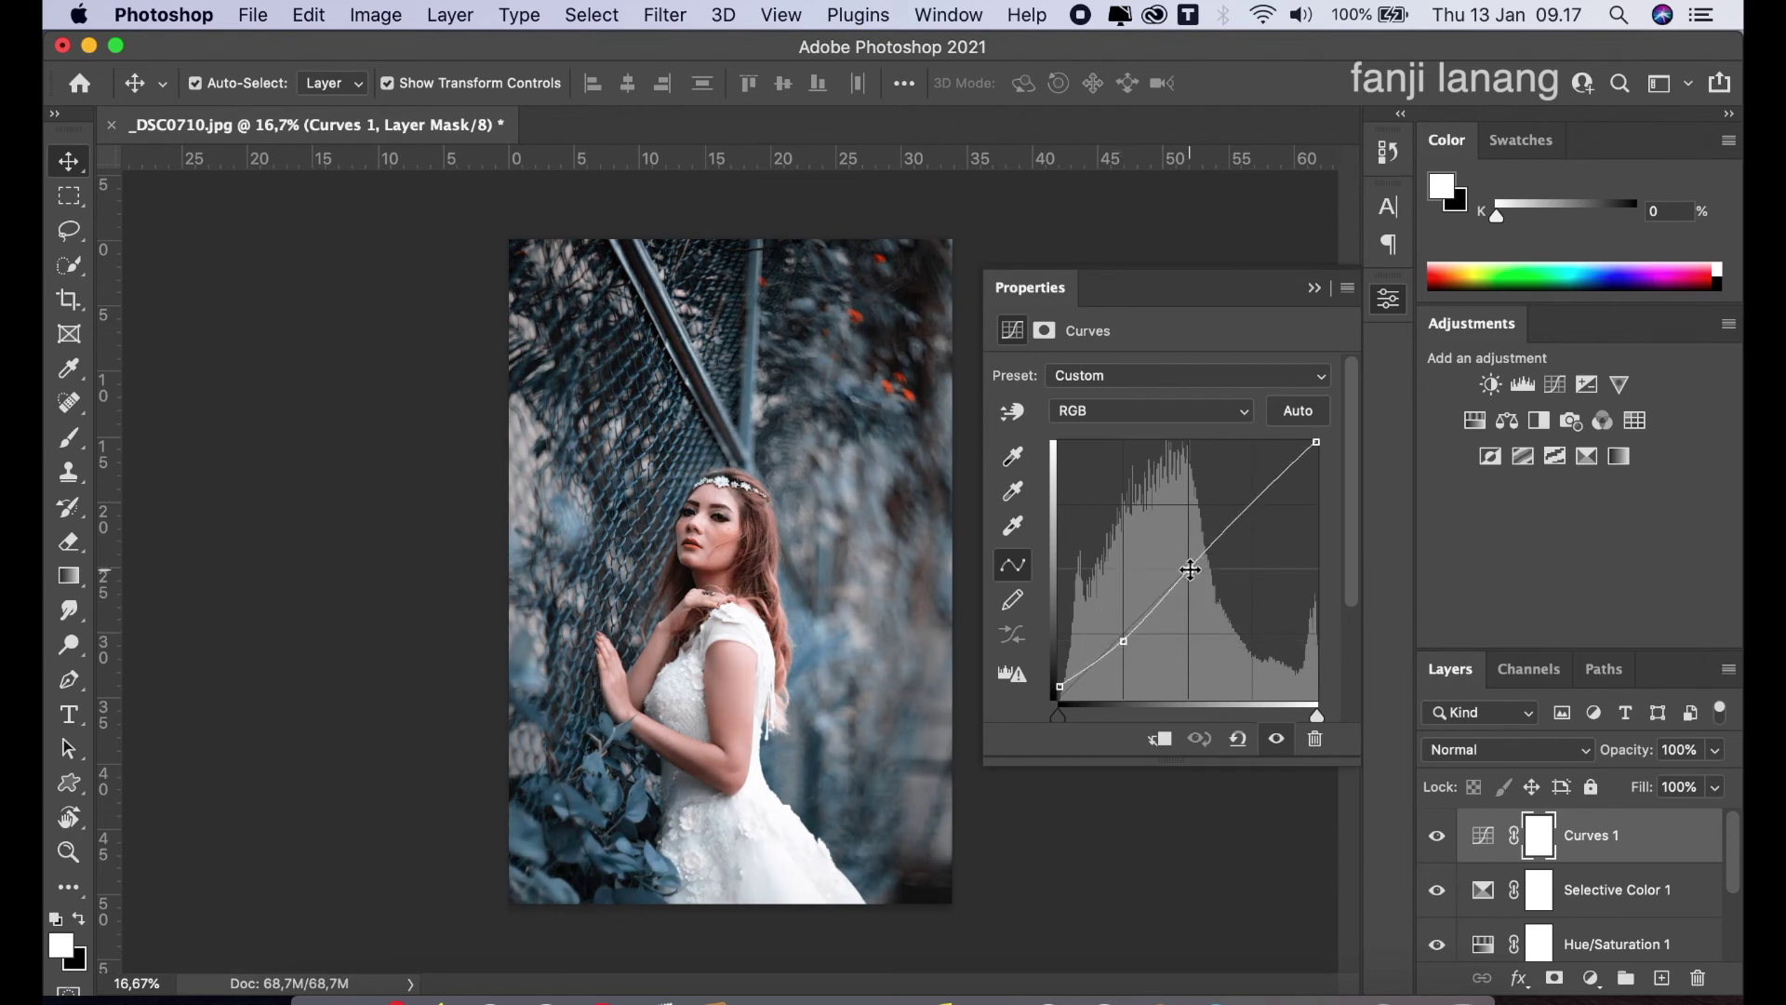
- Lower the Blue curve's highlight point slightly, then toggle the Curves layer to compare
{"action": "left_click", "coordinate": [1192, 420]}
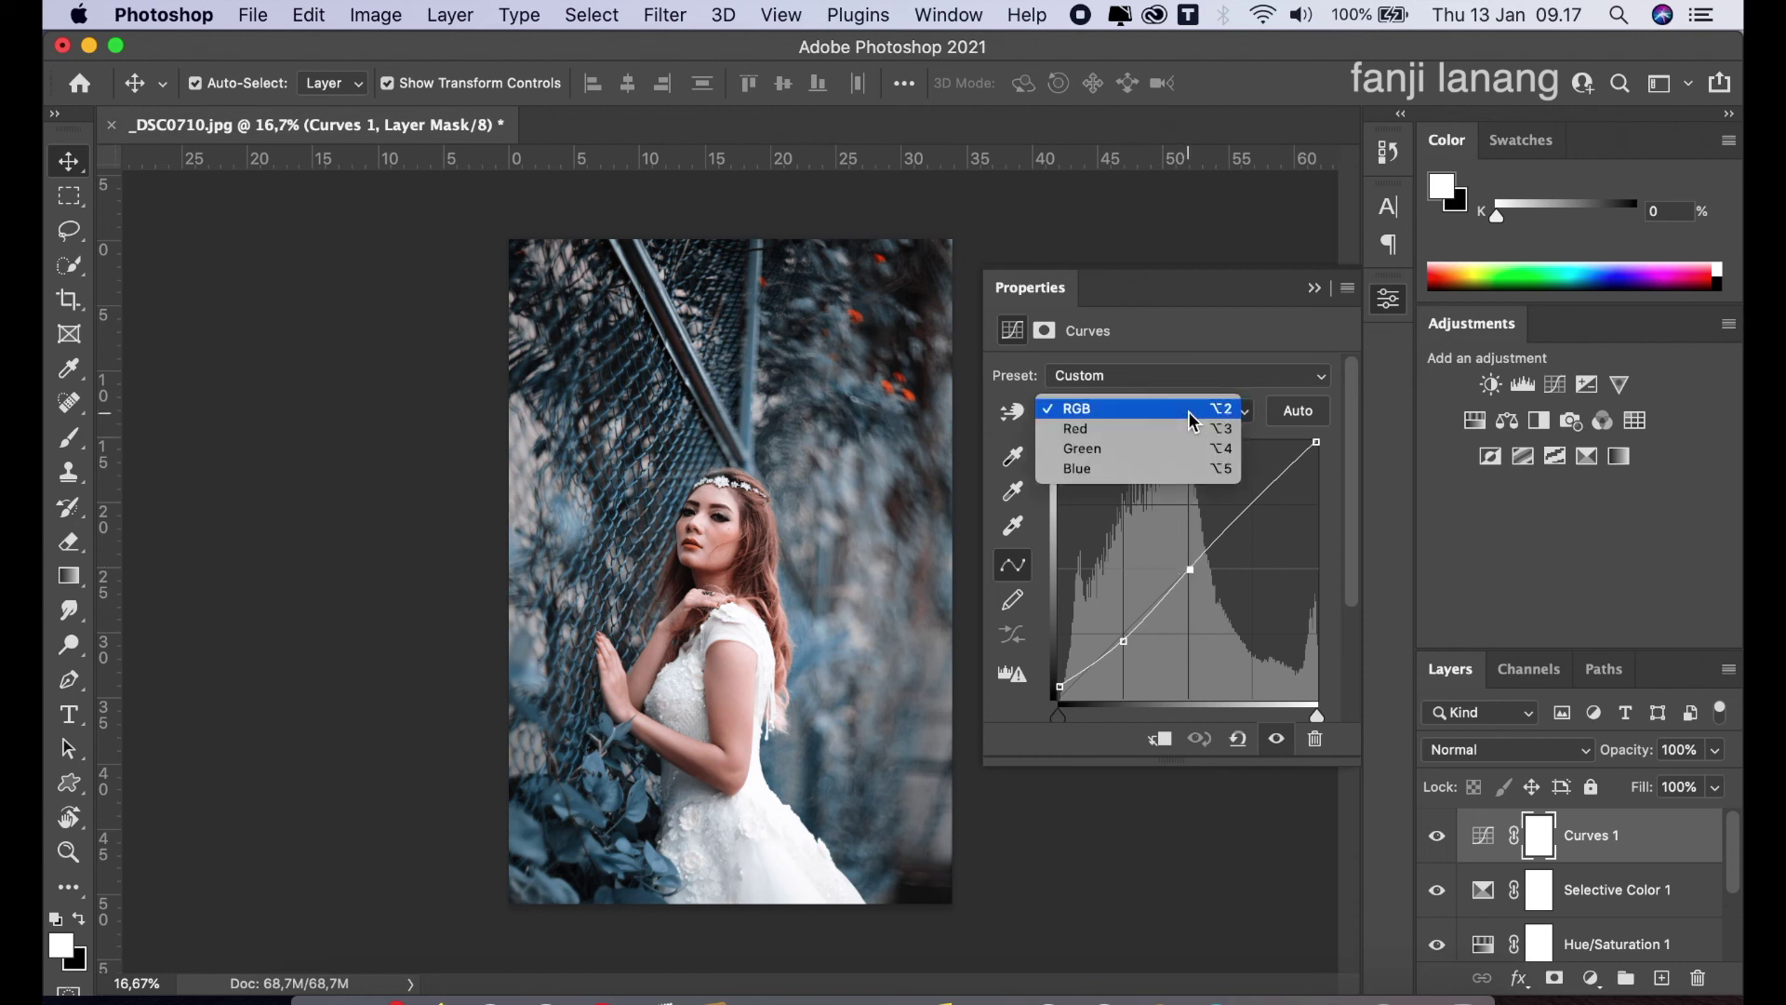
{"action": "left_click", "coordinate": [1174, 469]}
{"action": "left_click", "coordinate": [1319, 447]}
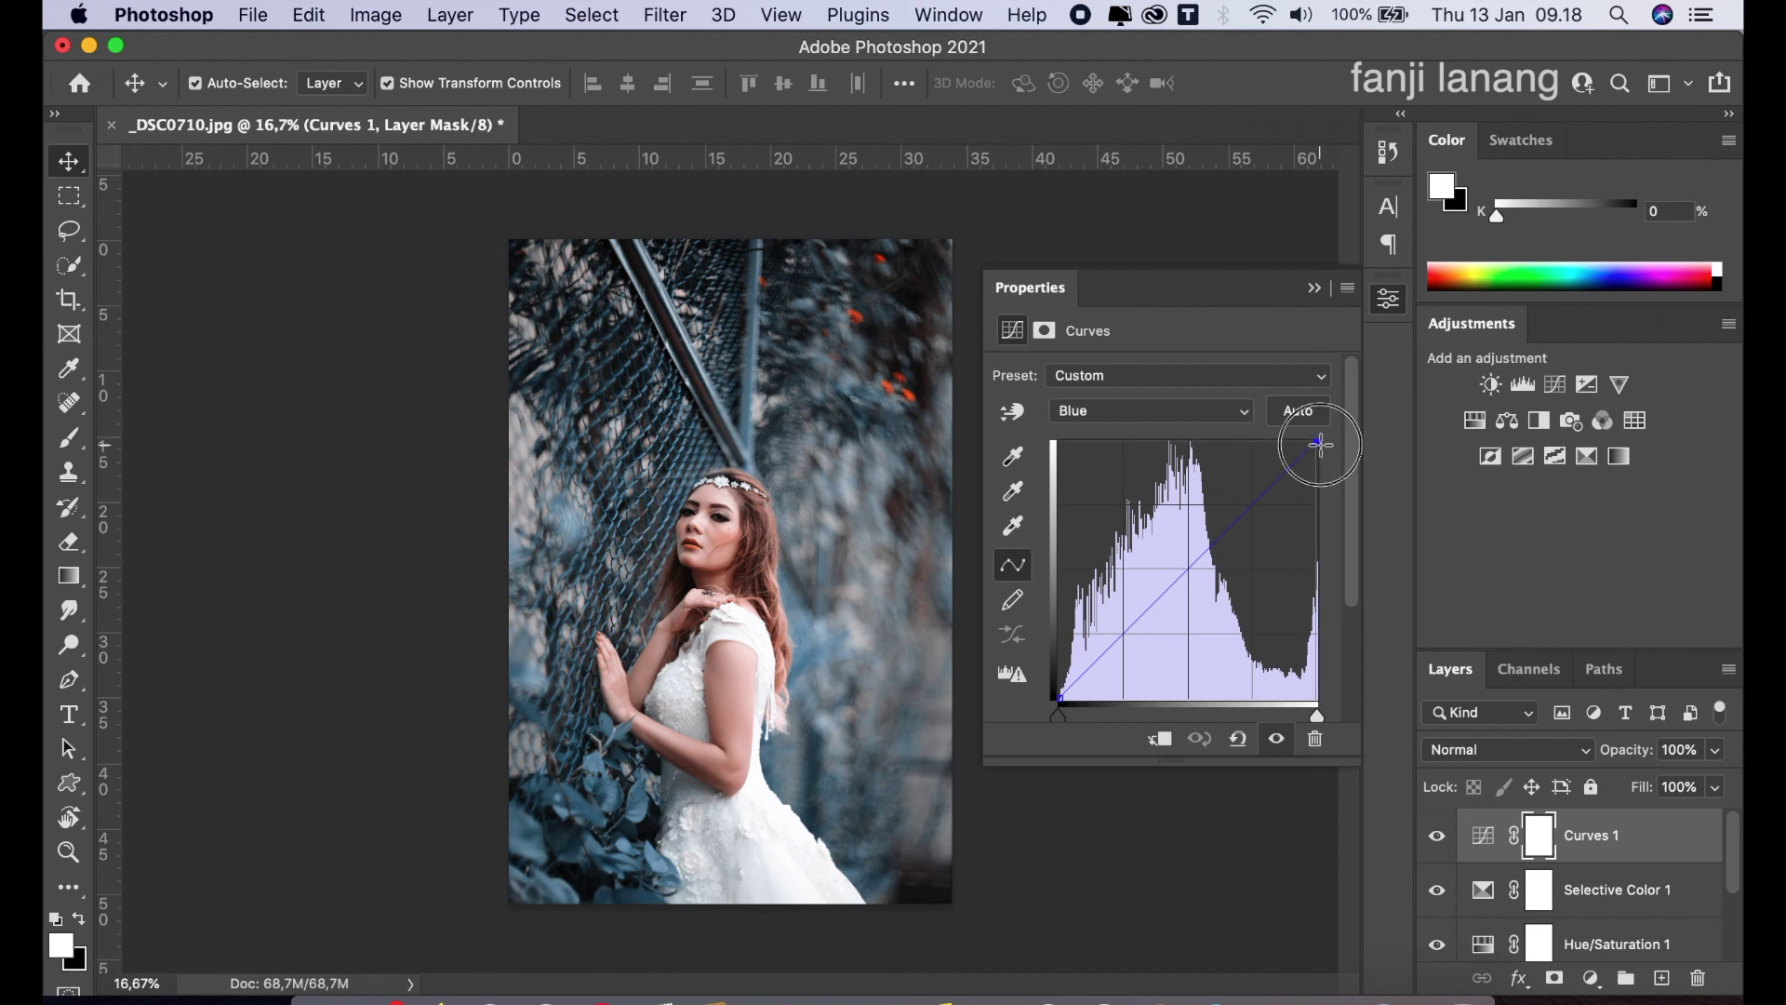
{"action": "left_click_drag", "start_coordinate": [1327, 453], "coordinate": [1328, 454]}
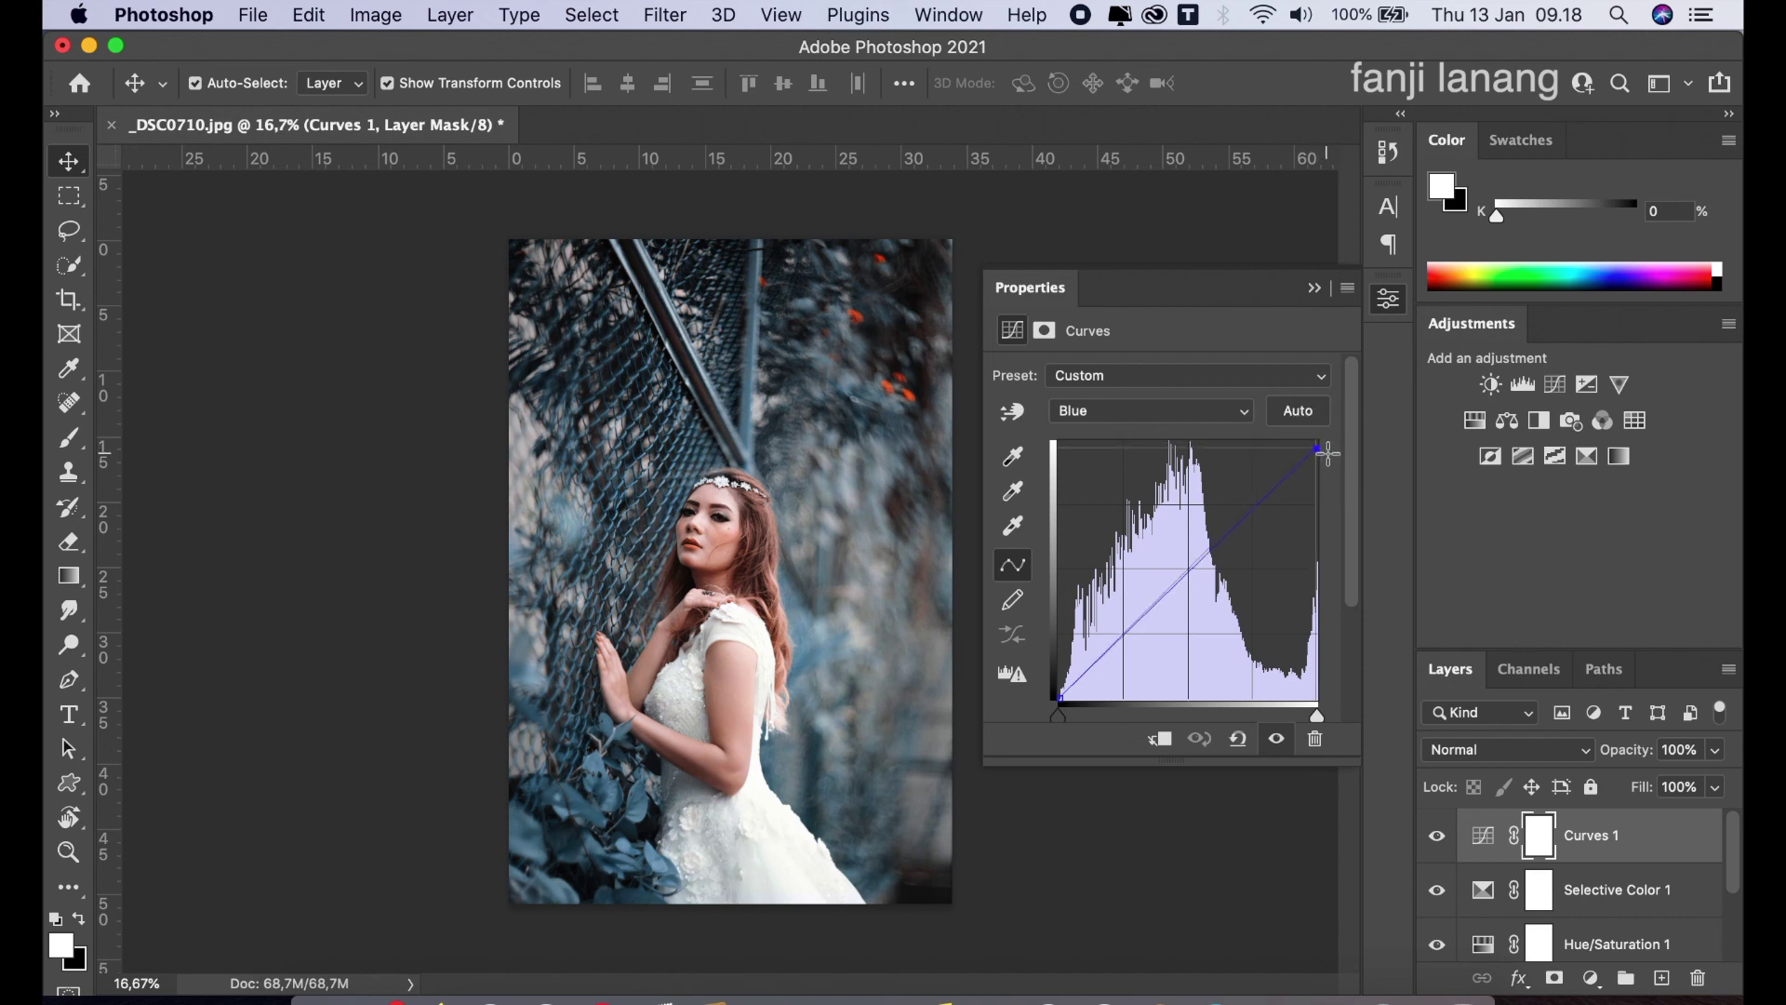
{"action": "left_click", "coordinate": [1314, 288]}
{"action": "left_click", "coordinate": [1440, 835]}
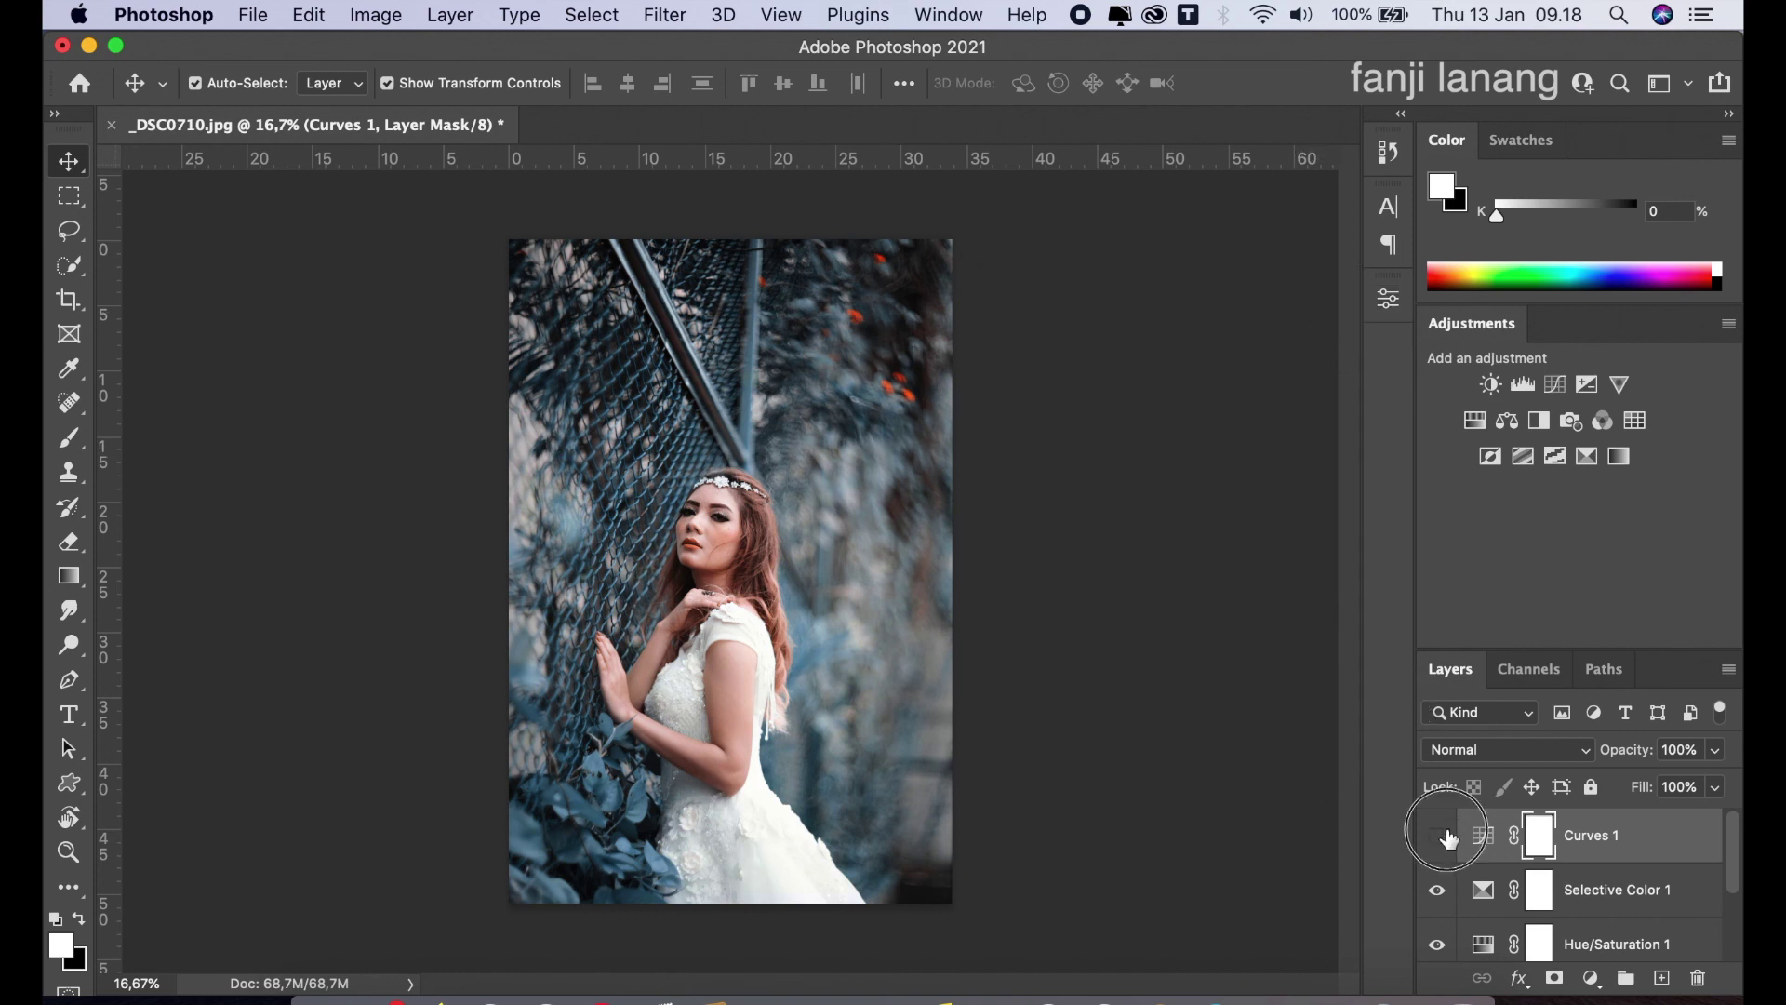
{"action": "left_click", "coordinate": [1442, 835]}
- On a new layer, stamp the white signature brush at 600 px near the bottom-right
{"action": "left_click", "coordinate": [1662, 978]}
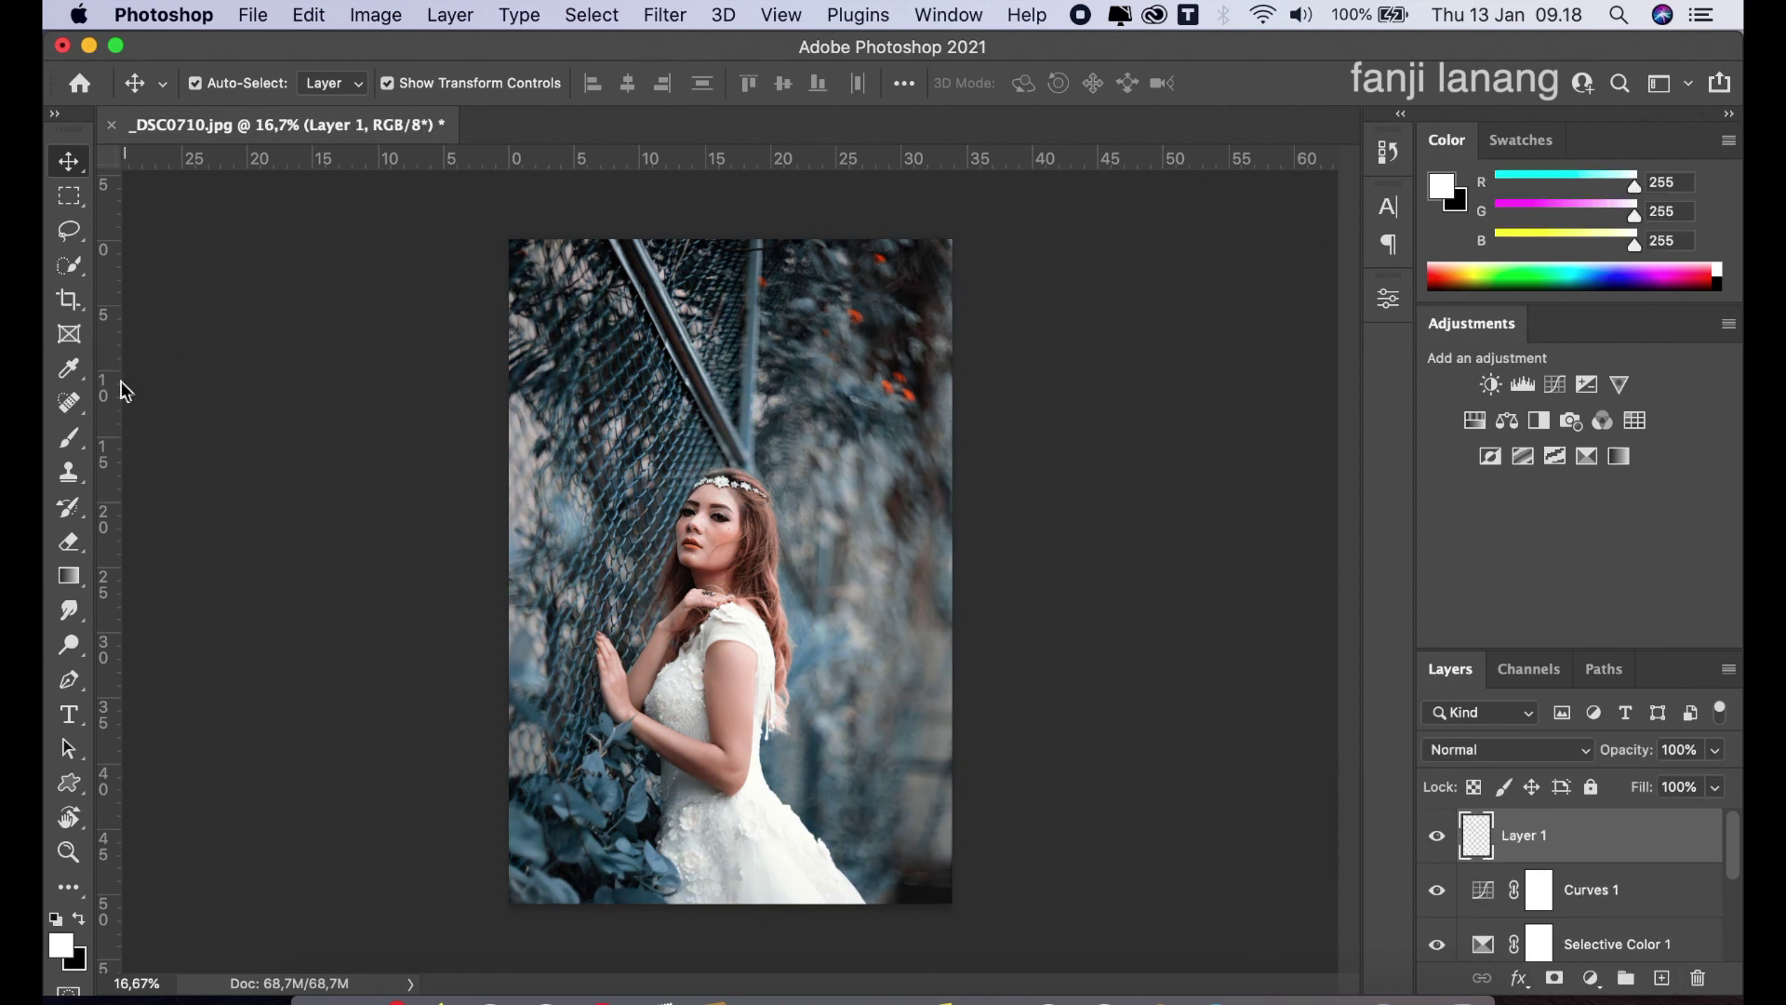
{"action": "left_click", "coordinate": [72, 444]}
{"action": "left_click", "coordinate": [140, 83]}
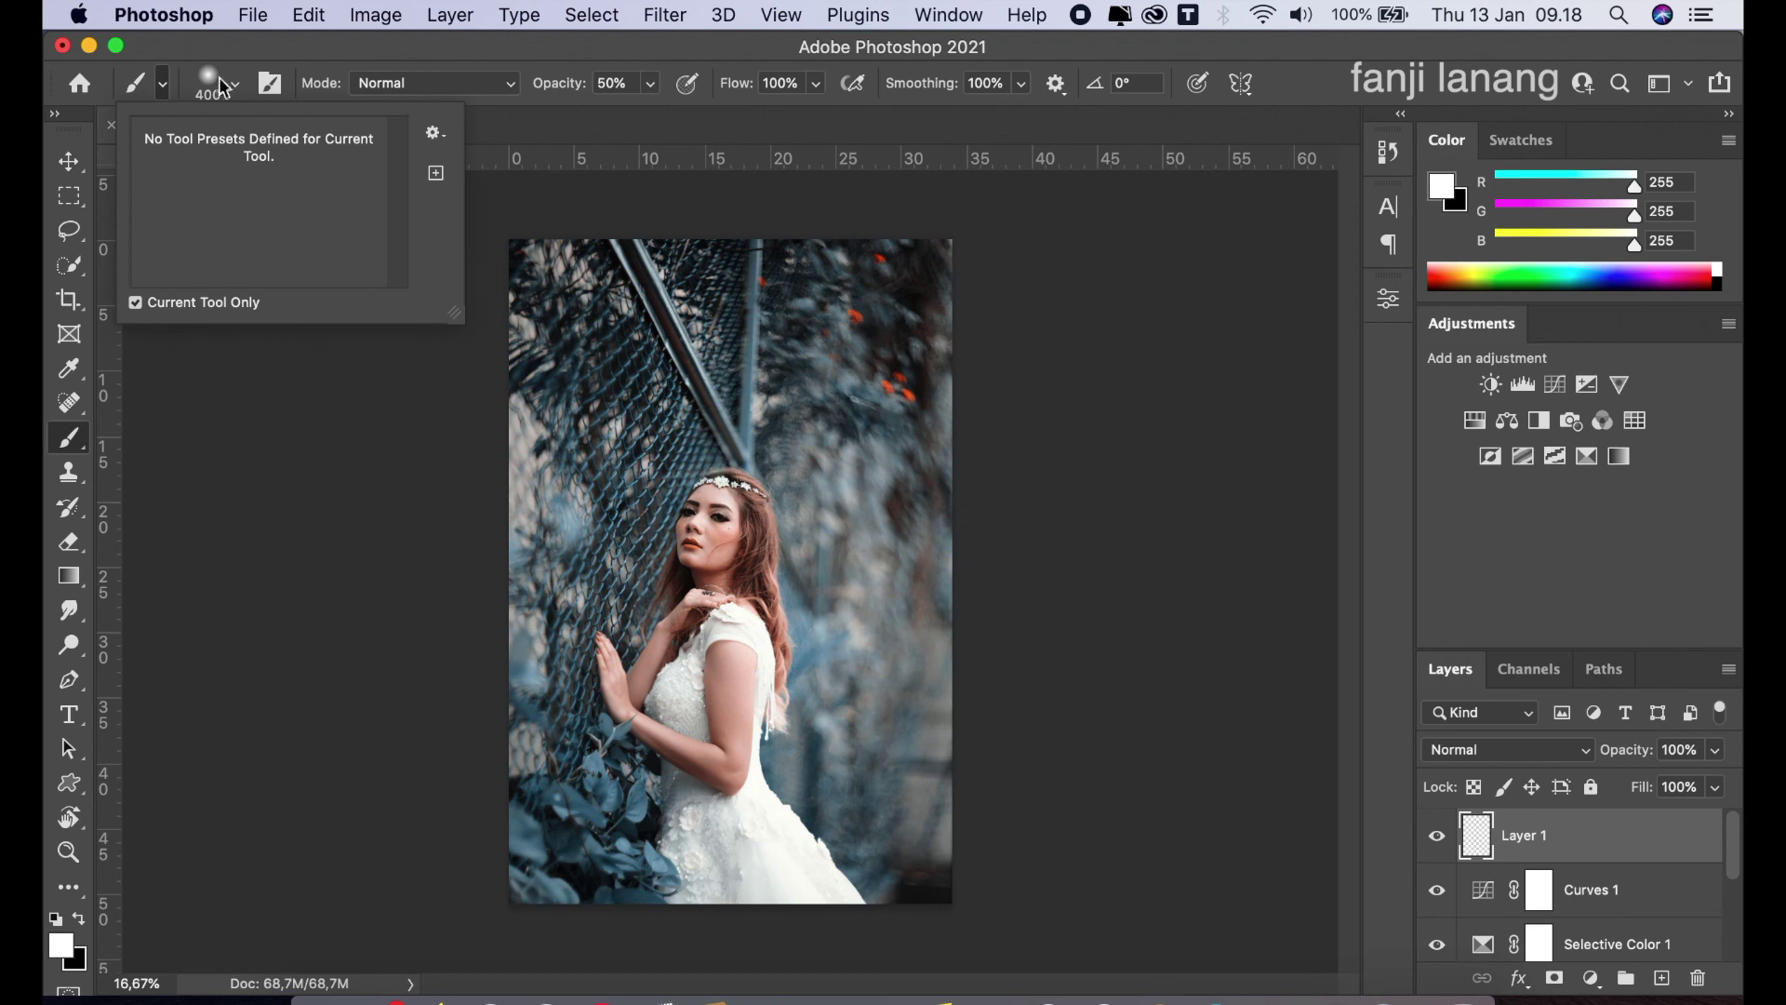
{"action": "left_click", "coordinate": [226, 84]}
{"action": "left_click", "coordinate": [140, 326]}
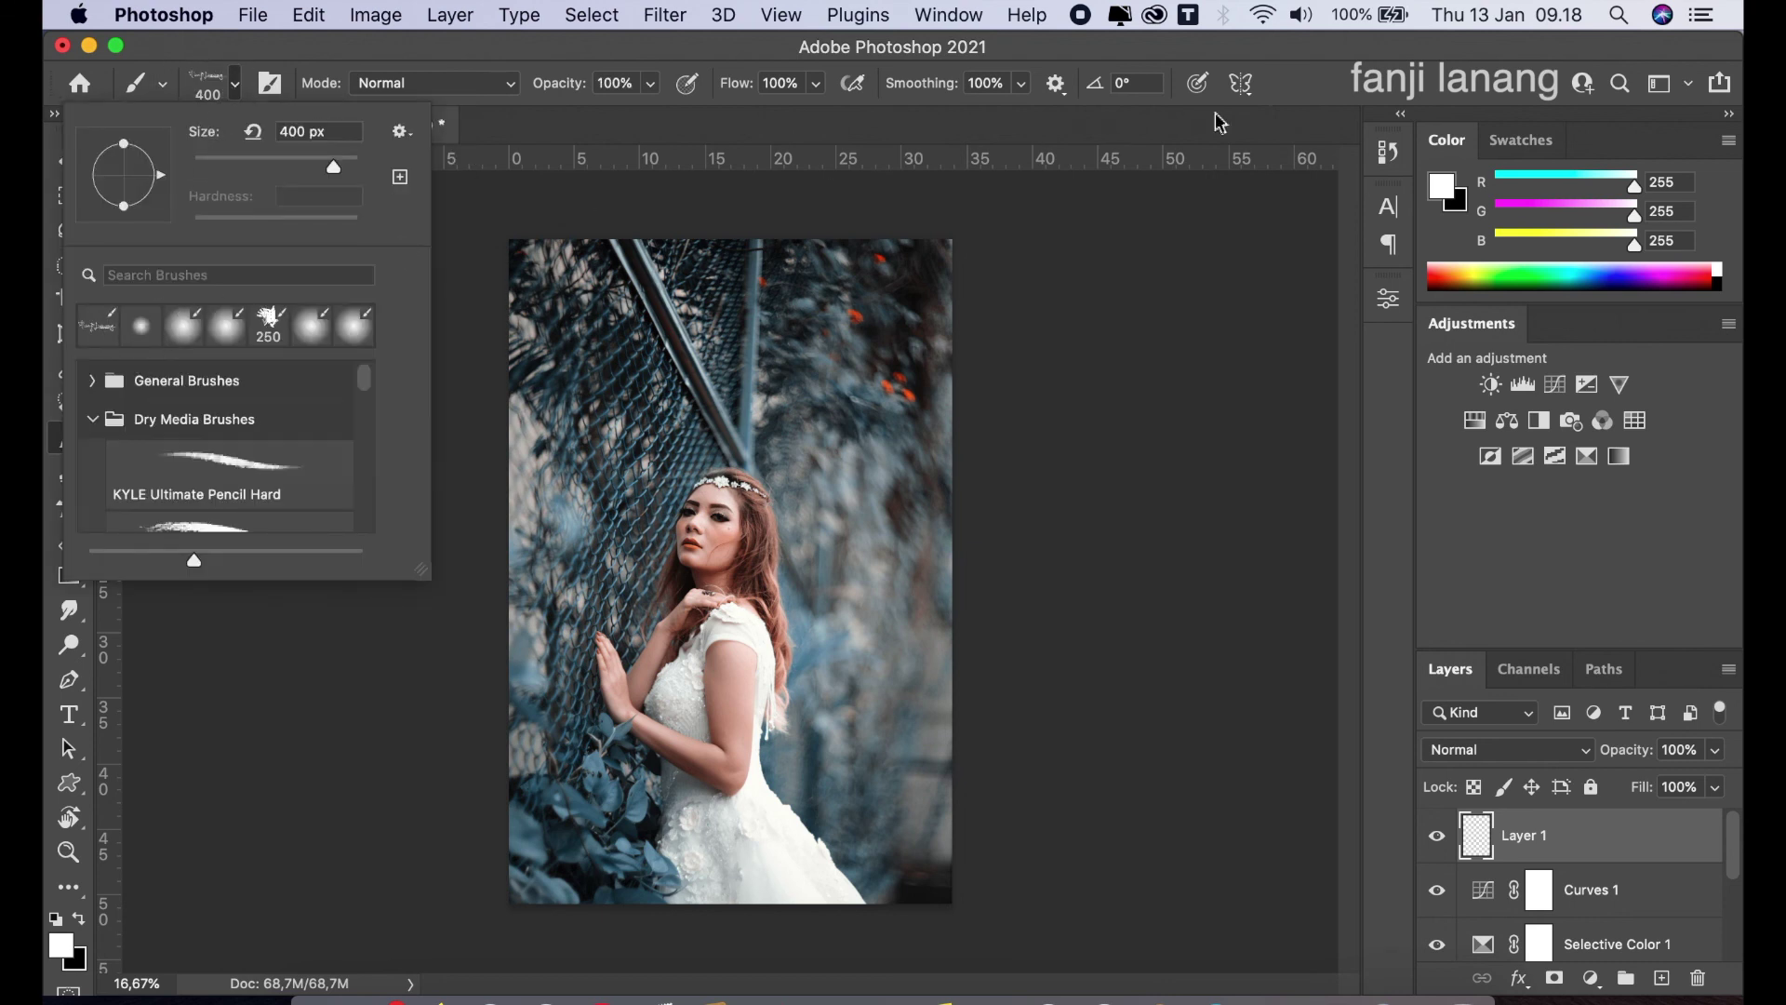
{"action": "left_click", "coordinate": [1405, 103]}
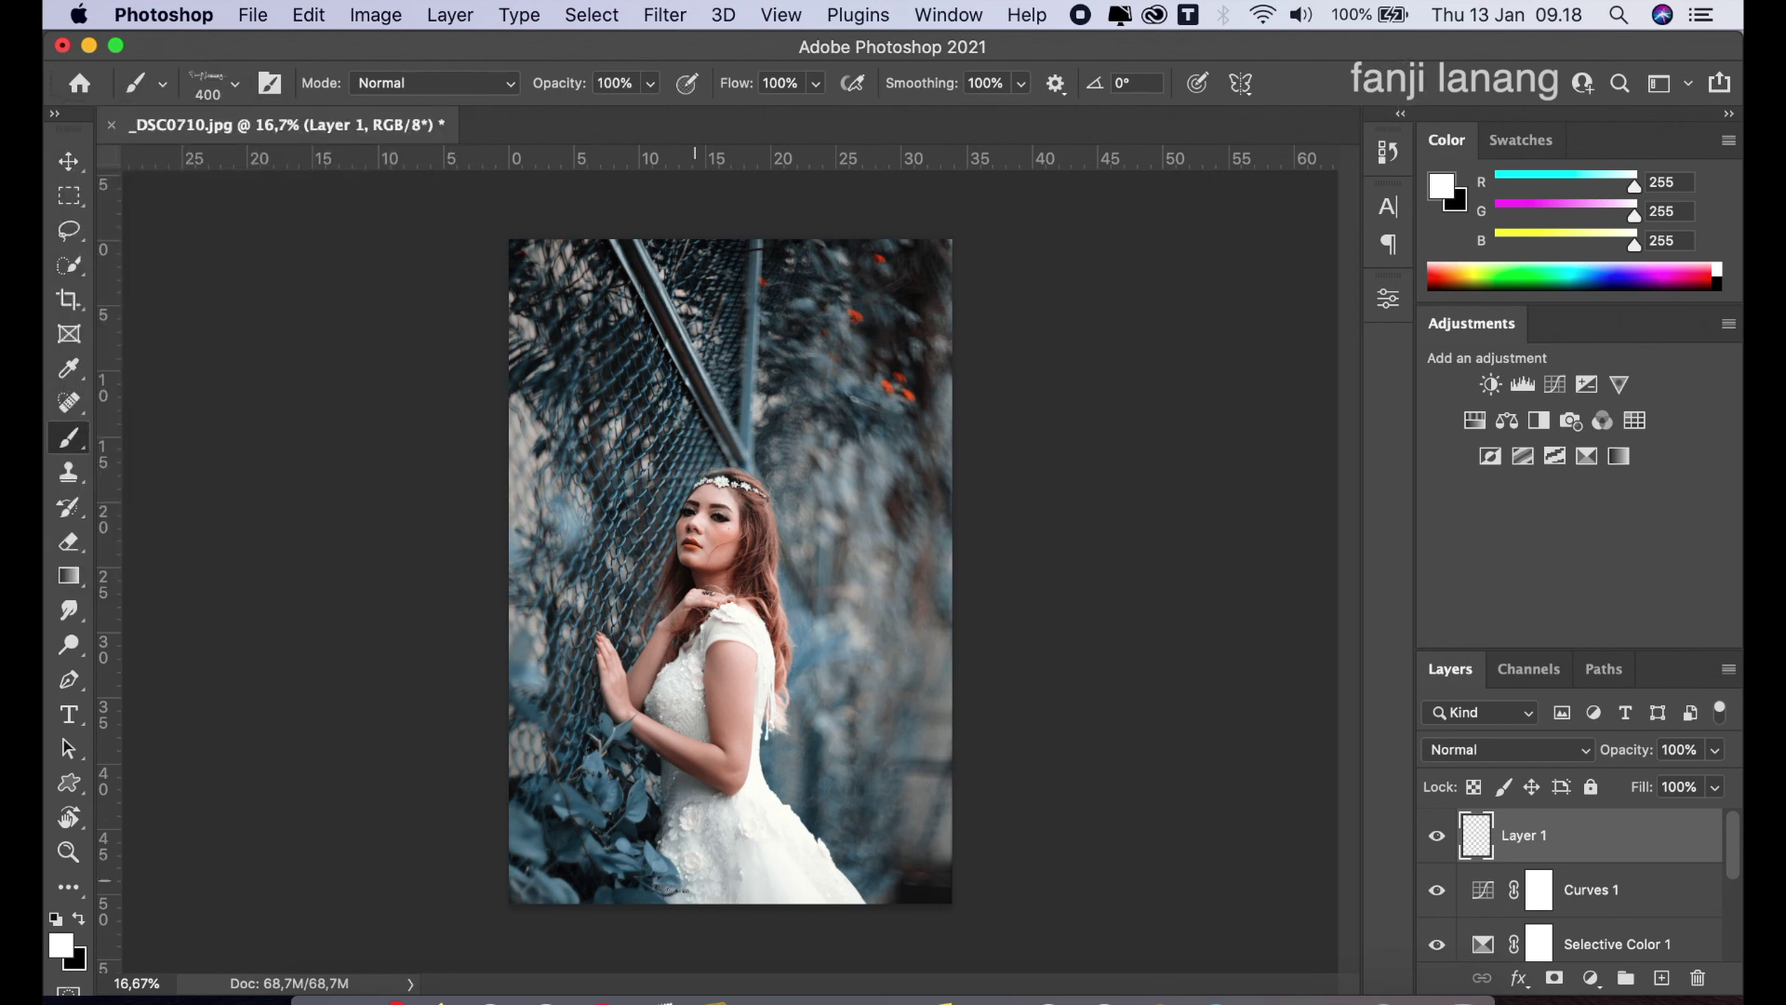
{"action": "key", "text": "bracketright"}
{"action": "key", "text": "bracketright"}
{"action": "left_click", "coordinate": [908, 876]}
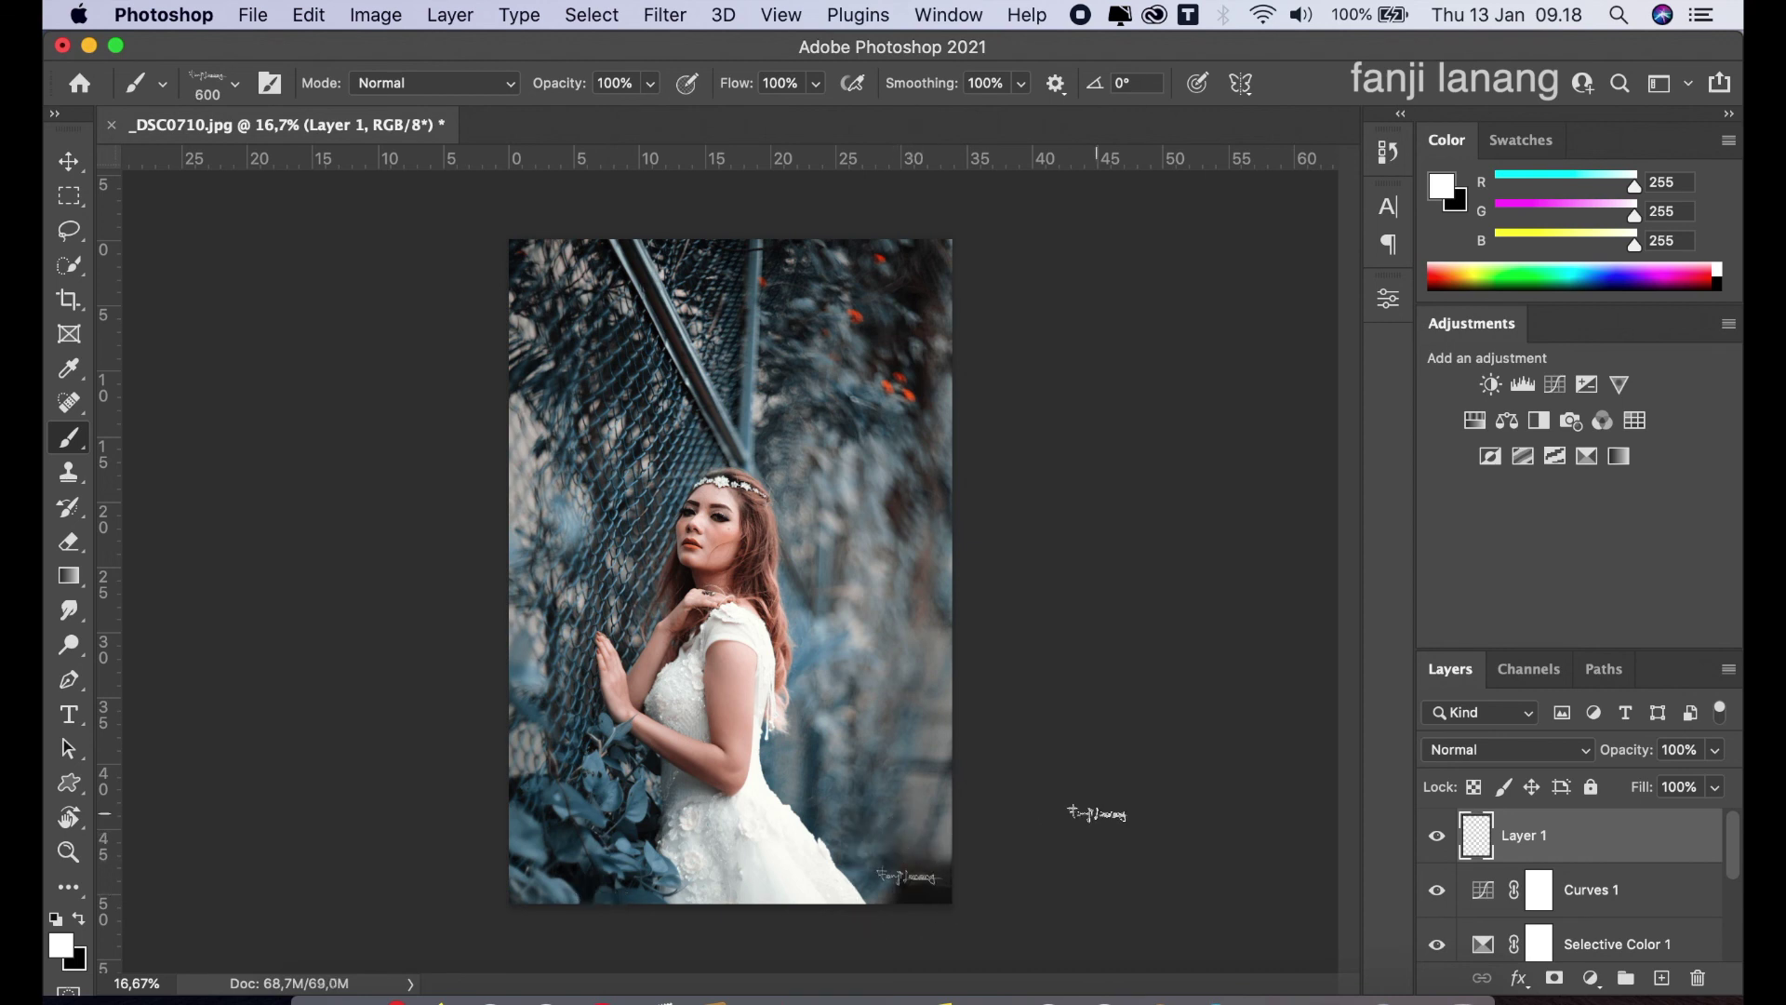